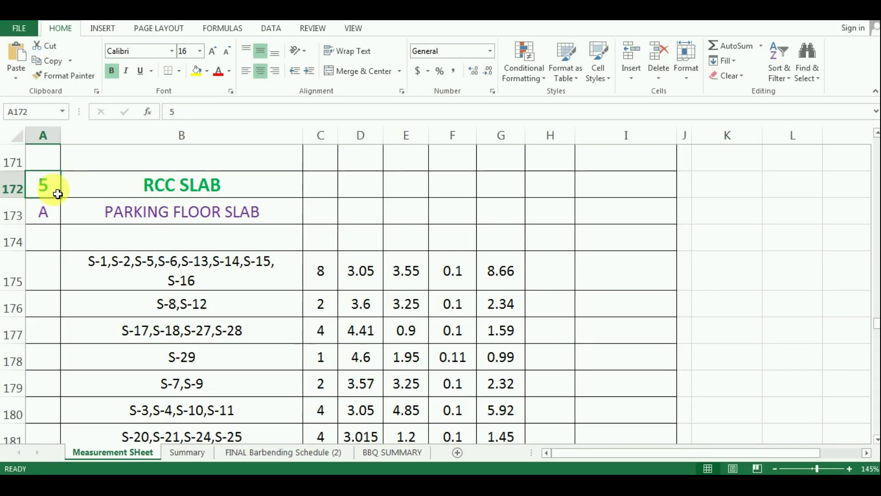
# Review the RCC SLAB, headroom/water tank beam and lift M/C room floor and roof beam headings
pyautogui.click(208, 188)
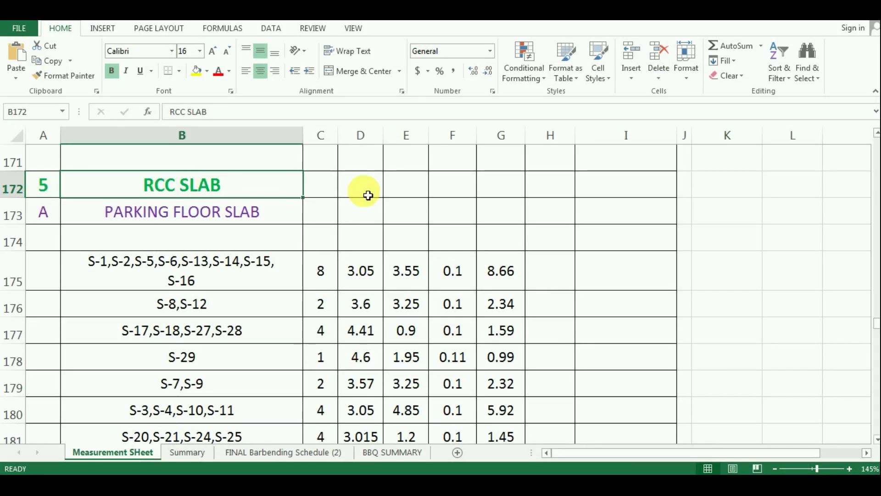
pyautogui.scroll(5, 398, 223)
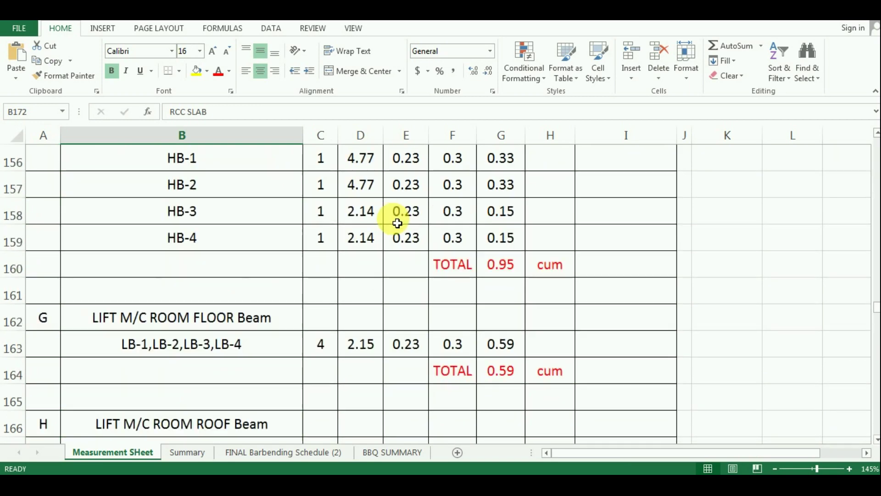
pyautogui.scroll(2, 381, 223)
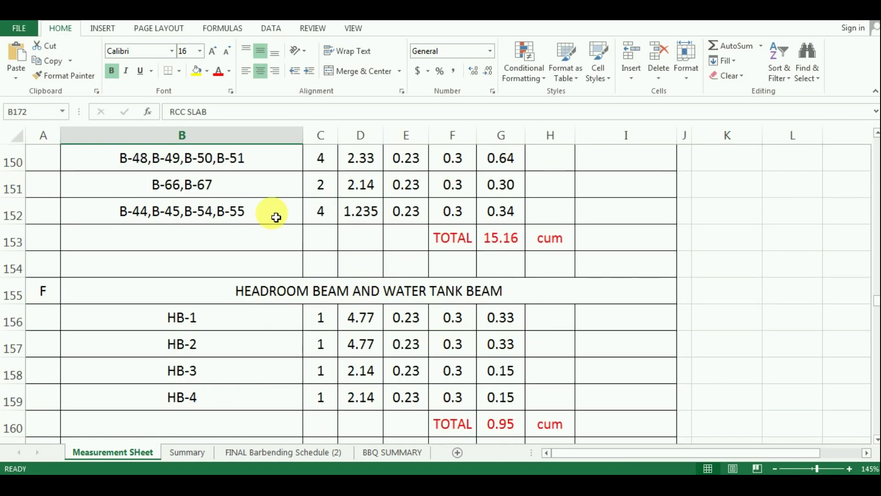
pyautogui.click(275, 292)
pyautogui.scroll(-3, 410, 286)
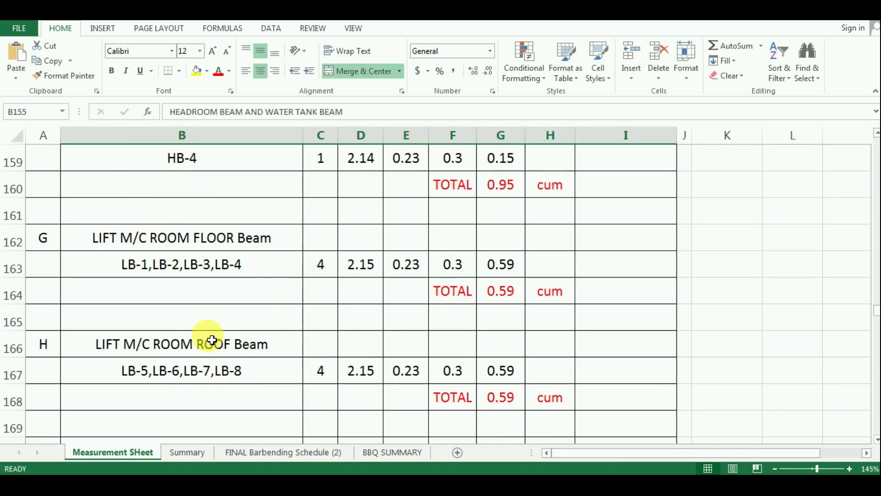
pyautogui.click(213, 242)
pyautogui.click(208, 346)
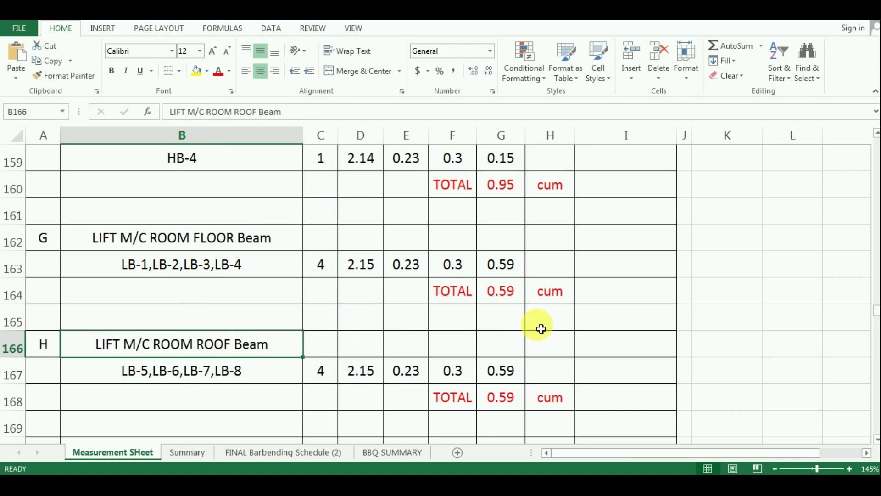
pyautogui.scroll(-3, 284, 242)
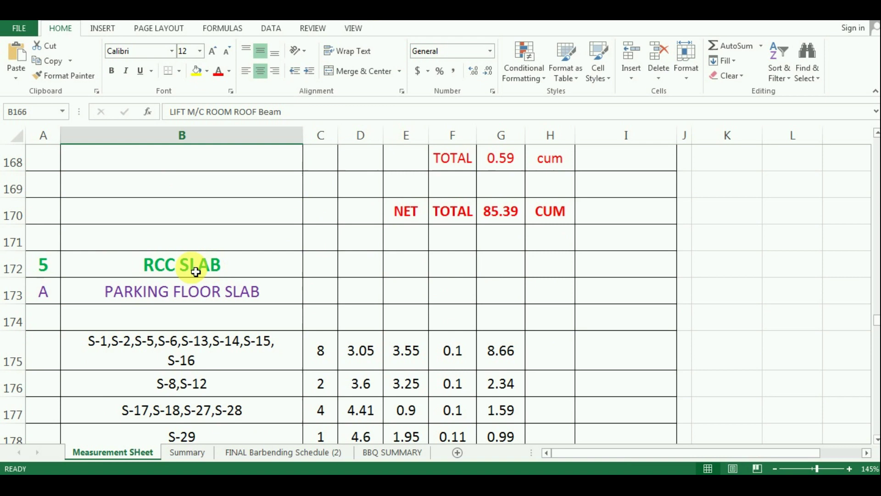
pyautogui.click(191, 265)
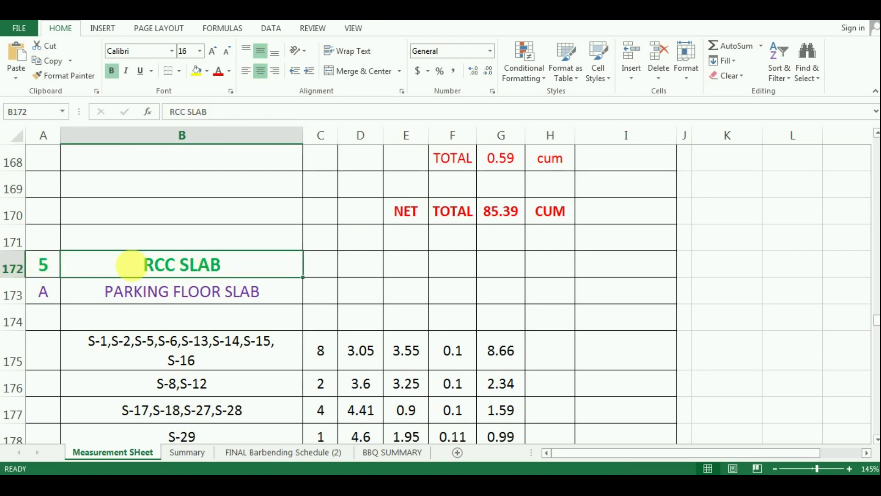
# Review the parking floor slab list and the stilt first and second floor slab total rows
pyautogui.click(160, 291)
pyautogui.click(147, 264)
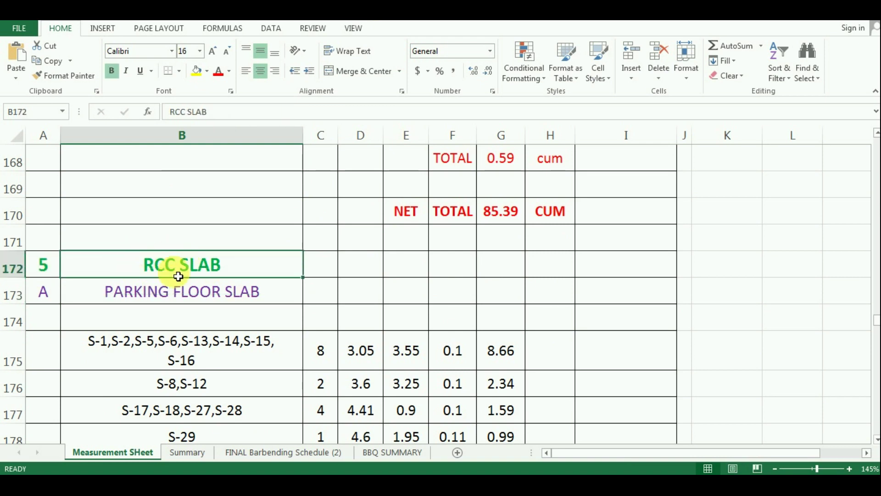
pyautogui.click(161, 311)
pyautogui.scroll(-1, 177, 293)
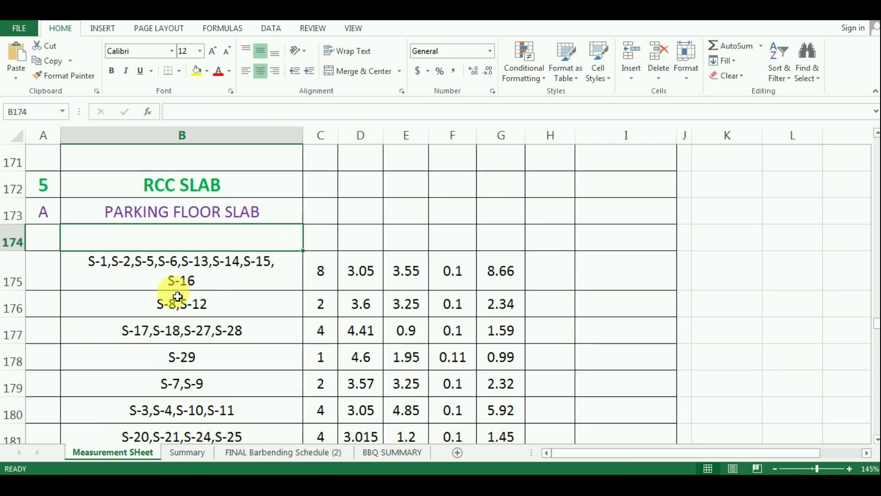
pyautogui.scroll(-3, 177, 295)
pyautogui.click(156, 317)
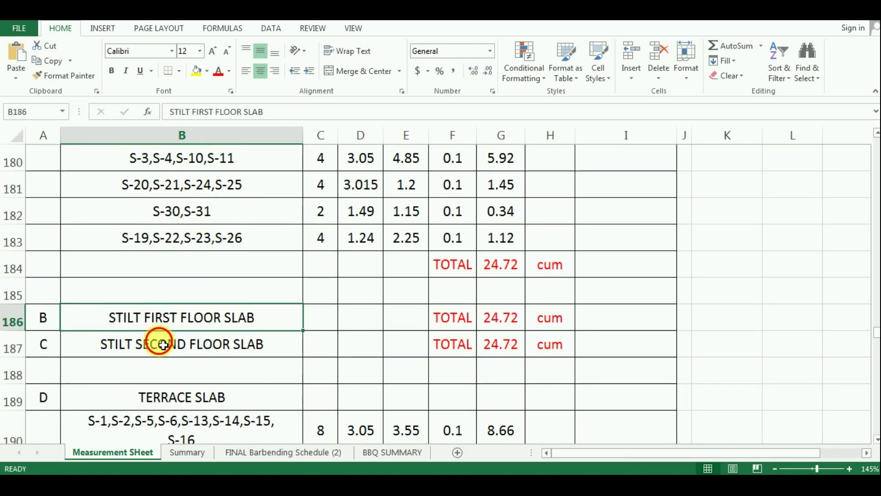
pyautogui.click(148, 339)
pyautogui.scroll(1, 175, 323)
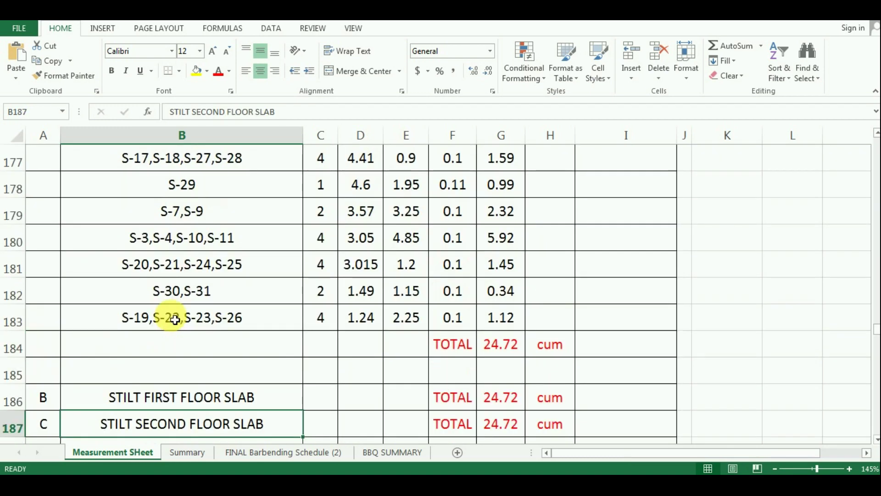
pyautogui.scroll(1, 179, 312)
pyautogui.scroll(1, 183, 306)
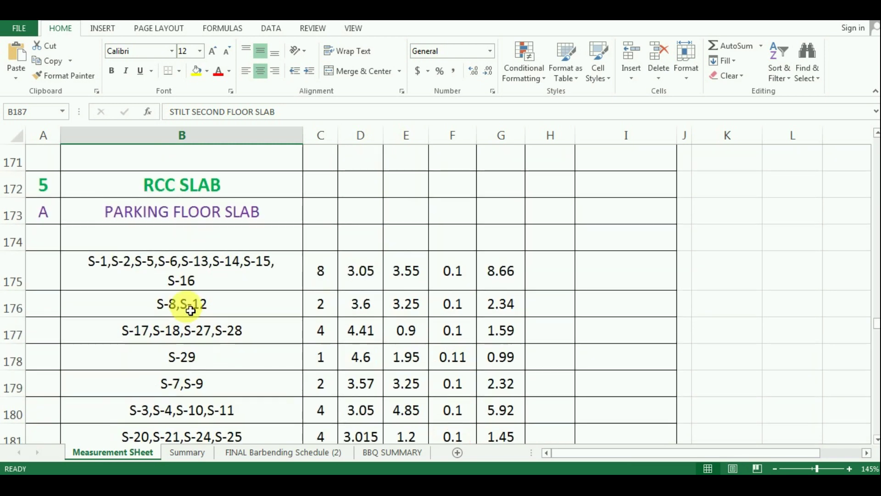
pyautogui.click(169, 189)
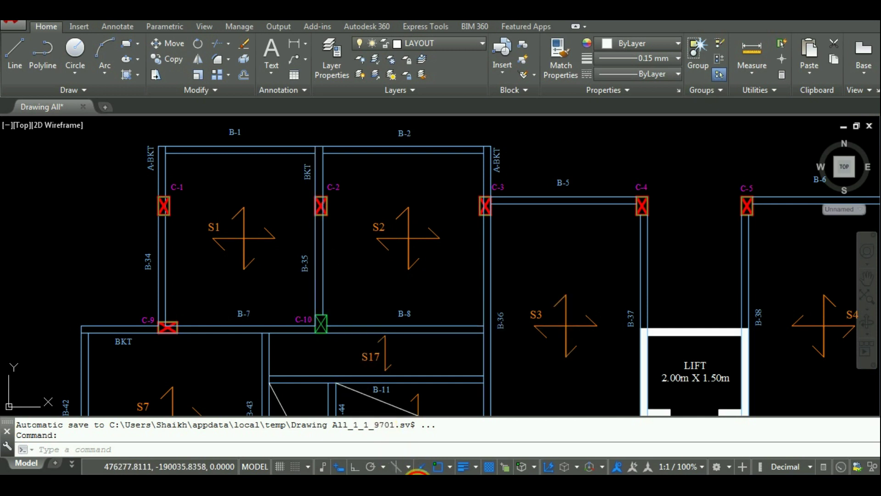
# Back in Excel, check the parking slab rows and confirm row 175 is 8 slabs of 3.05 × 3.55
pyautogui.hotkey('alt', 'Tab')
pyautogui.click(177, 270)
pyautogui.click(181, 305)
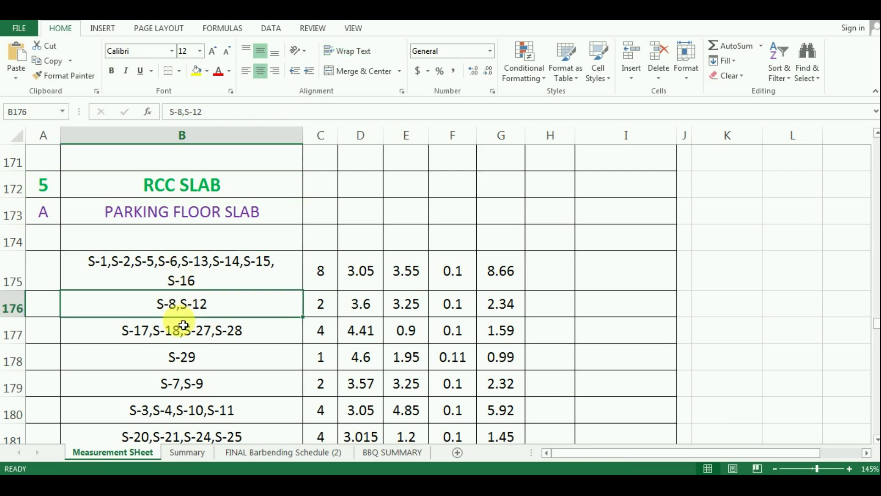
pyautogui.click(184, 336)
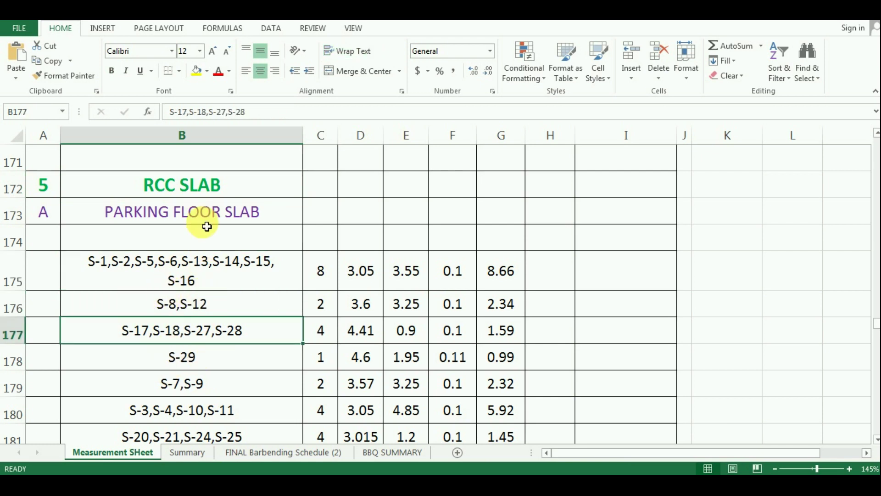
pyautogui.click(134, 275)
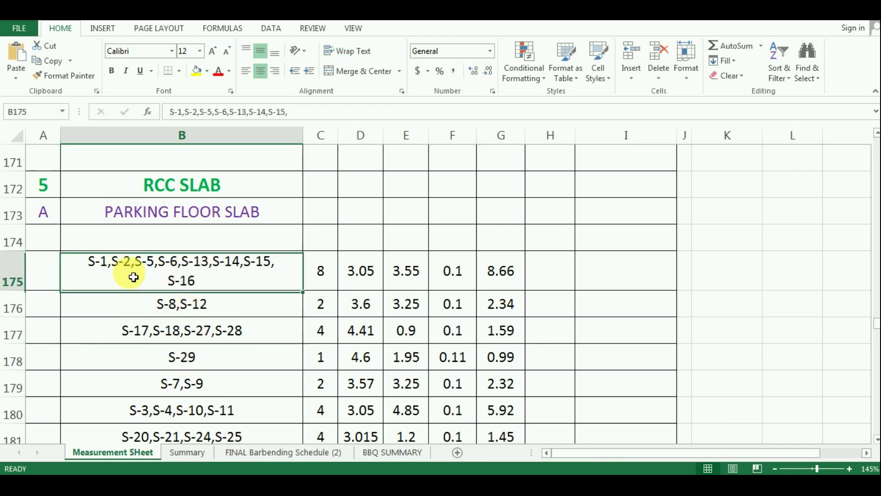
pyautogui.click(321, 281)
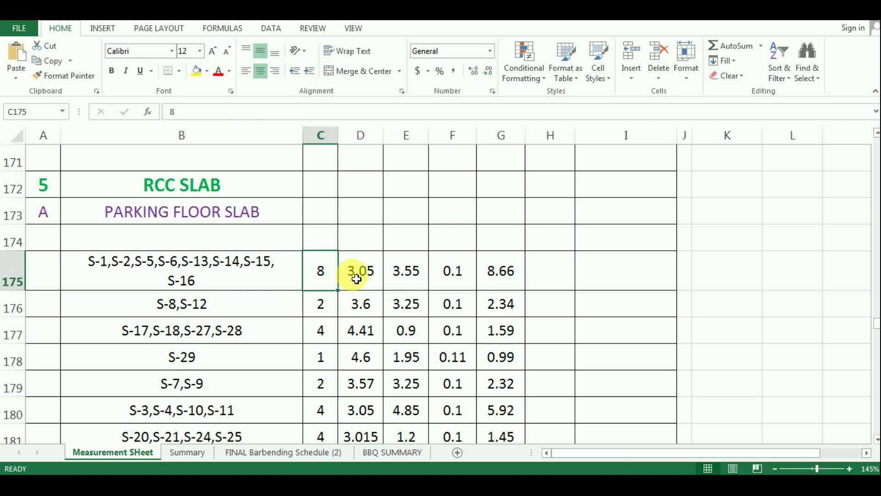
pyautogui.click(356, 278)
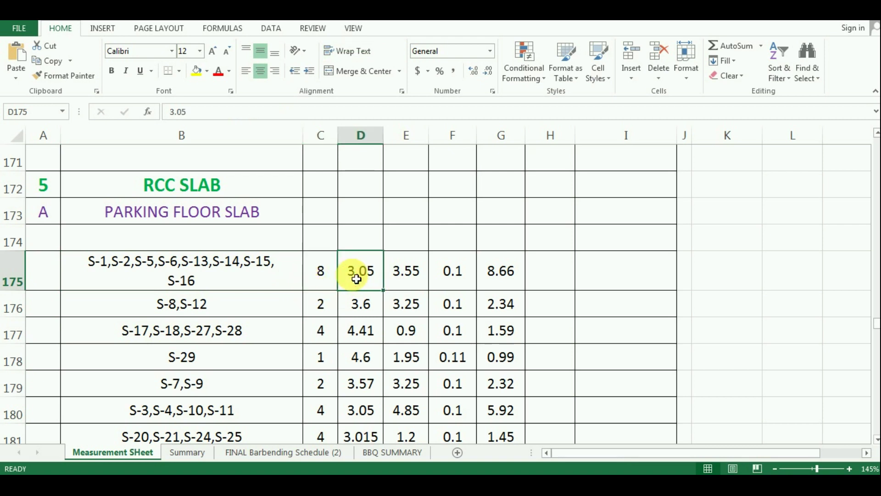
pyautogui.click(413, 286)
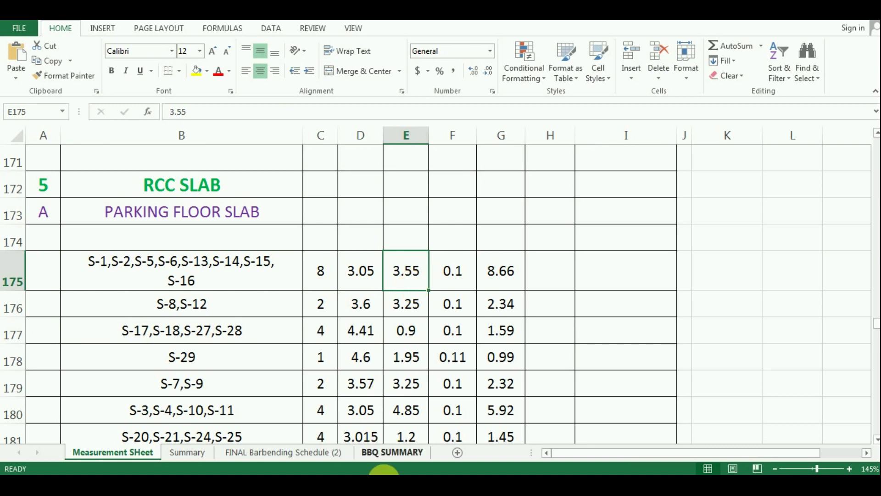
# Zoom onto the Schedule of R.C.C Slab table showing 100 mm depth for S-1 to S-16 and 110 for S-29
pyautogui.click(384, 473)
pyautogui.scroll(-3, 317, 200)
pyautogui.scroll(-4, 317, 200)
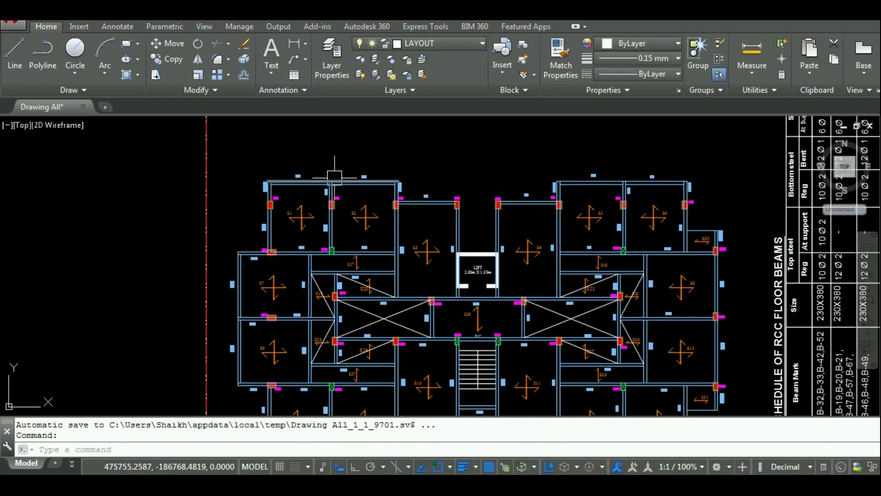
pyautogui.scroll(-1, 444, 330)
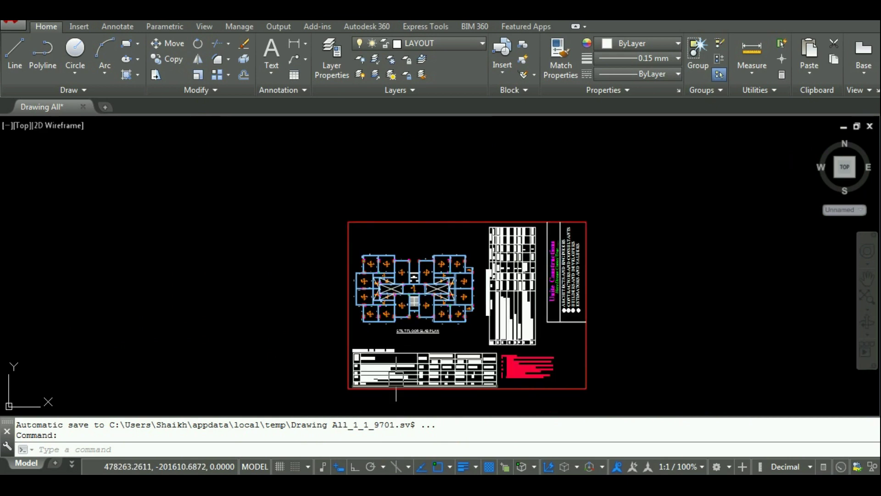
pyautogui.scroll(4, 400, 375)
pyautogui.scroll(2, 502, 345)
pyautogui.scroll(2, 503, 345)
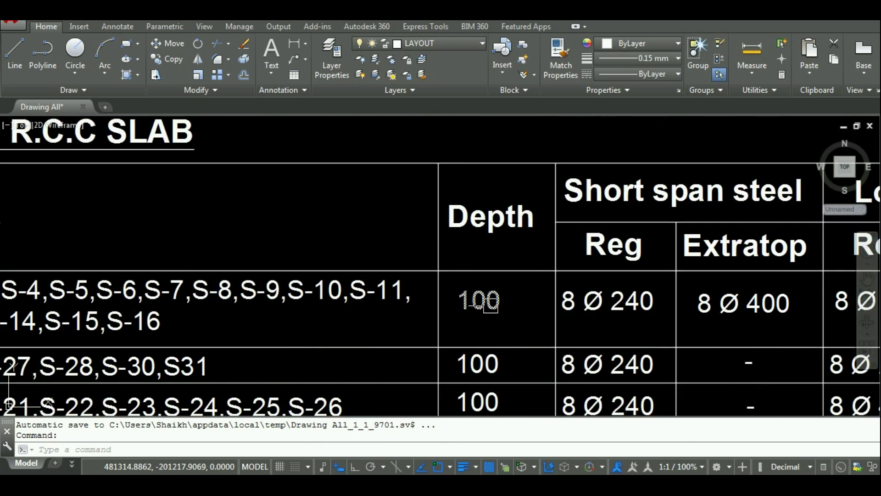
pyautogui.scroll(-2, 492, 295)
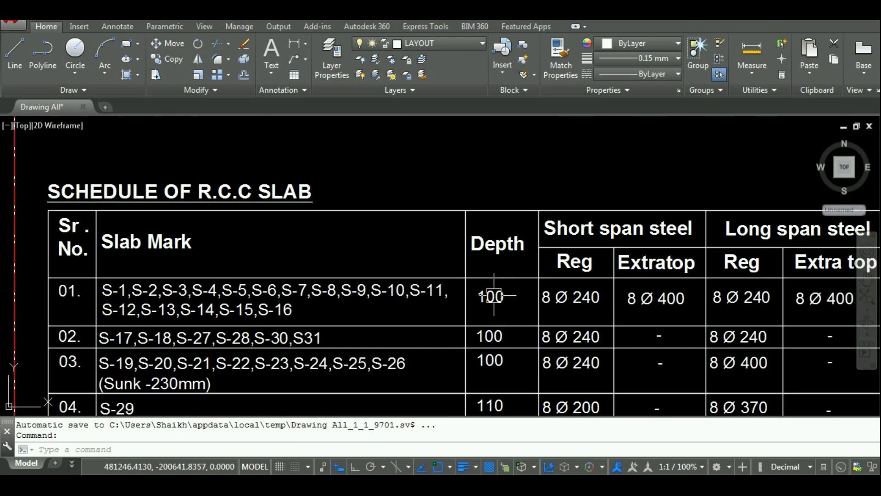
pyautogui.scroll(-3, 369, 282)
pyautogui.scroll(2, 271, 367)
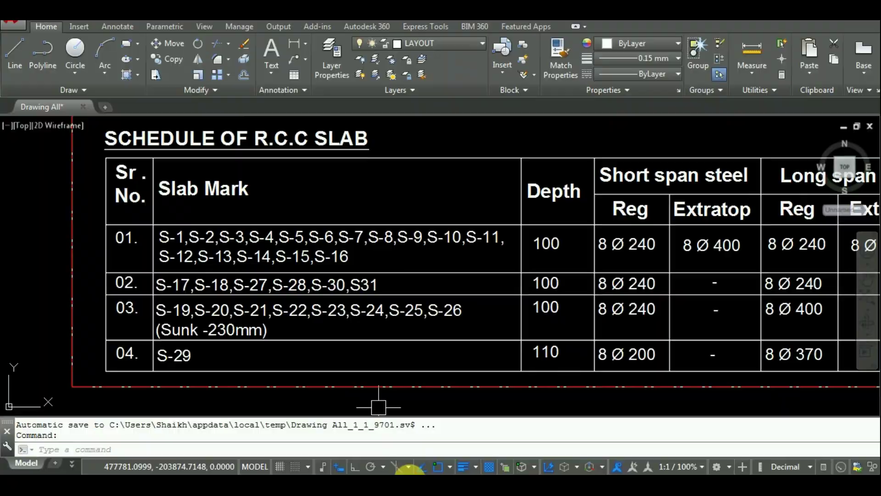
pyautogui.click(406, 481)
pyautogui.click(460, 272)
pyautogui.click(453, 357)
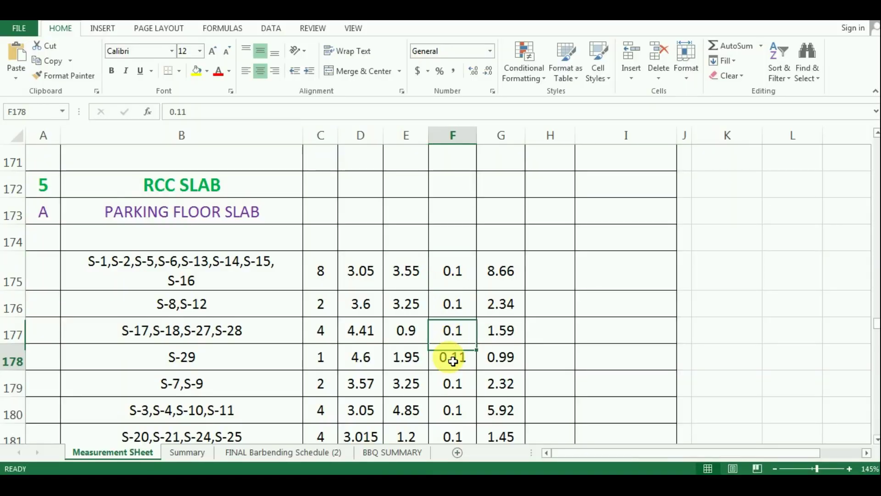
pyautogui.scroll(-3, 454, 354)
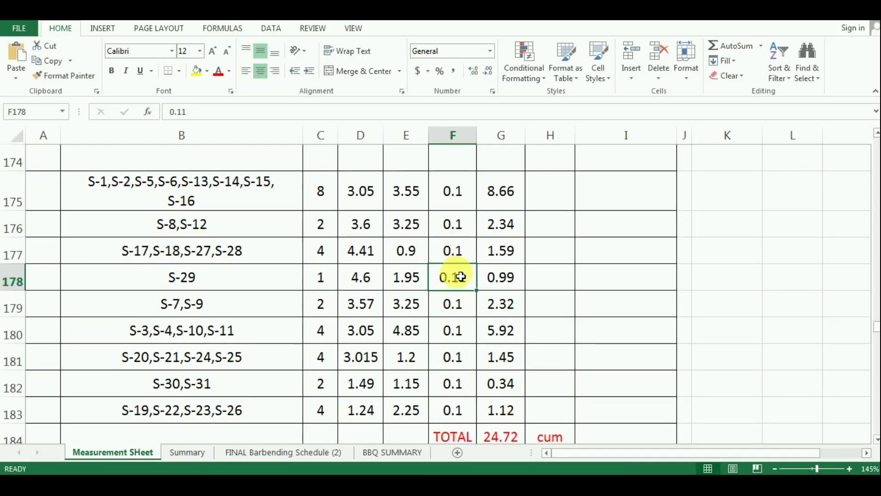
pyautogui.press('Return')
pyautogui.click(208, 216)
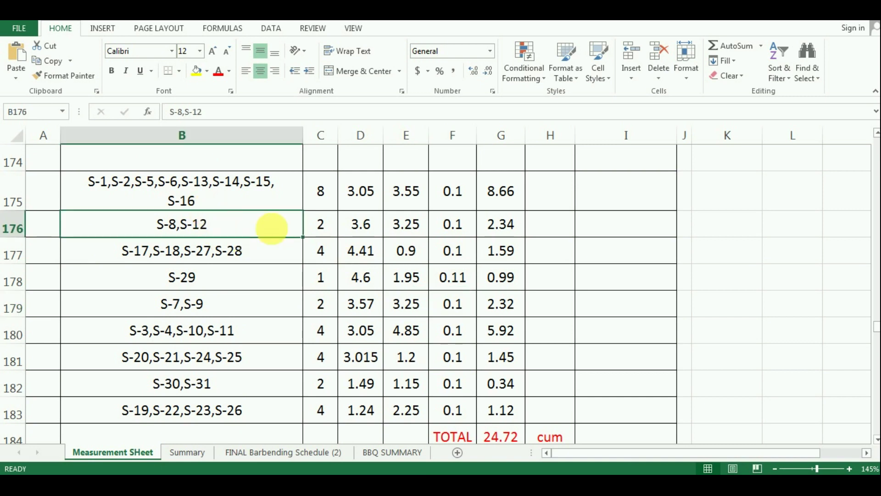
pyautogui.click(336, 220)
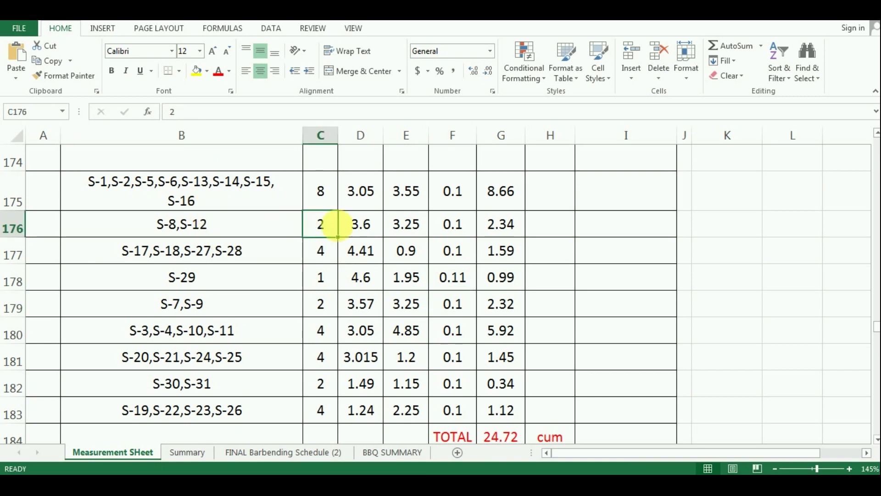
pyautogui.click(365, 225)
pyautogui.click(433, 229)
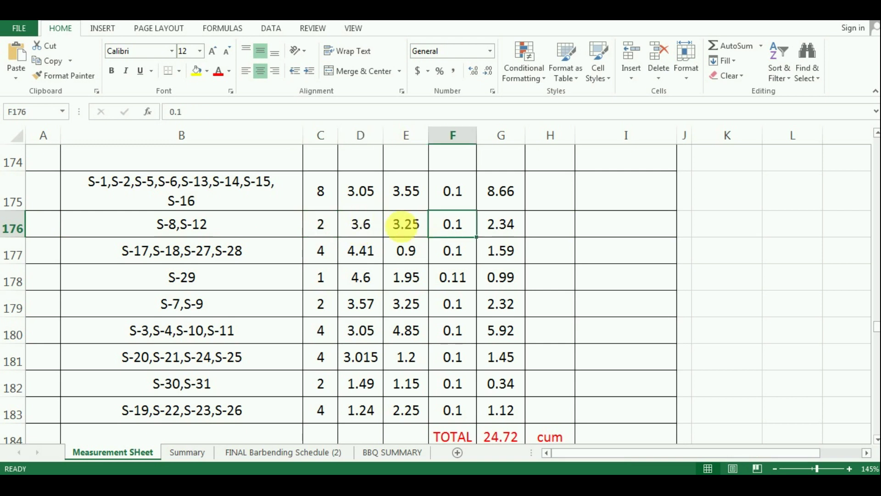
pyautogui.click(404, 221)
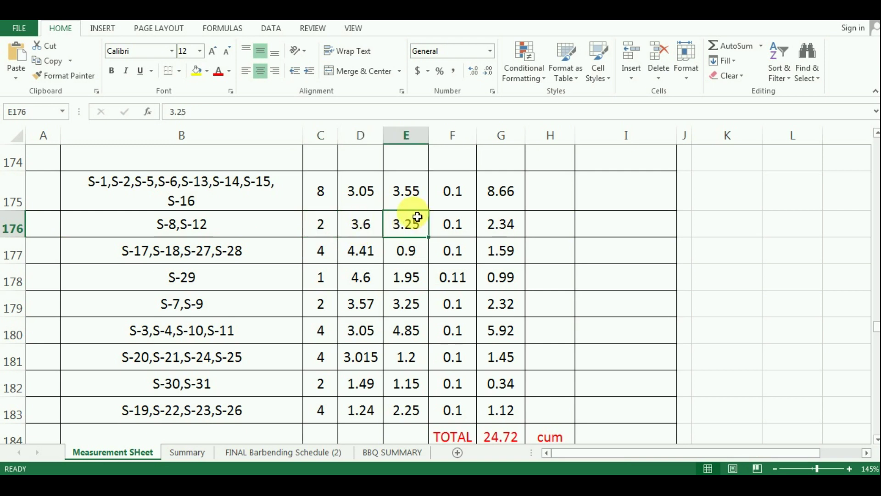
pyautogui.click(453, 217)
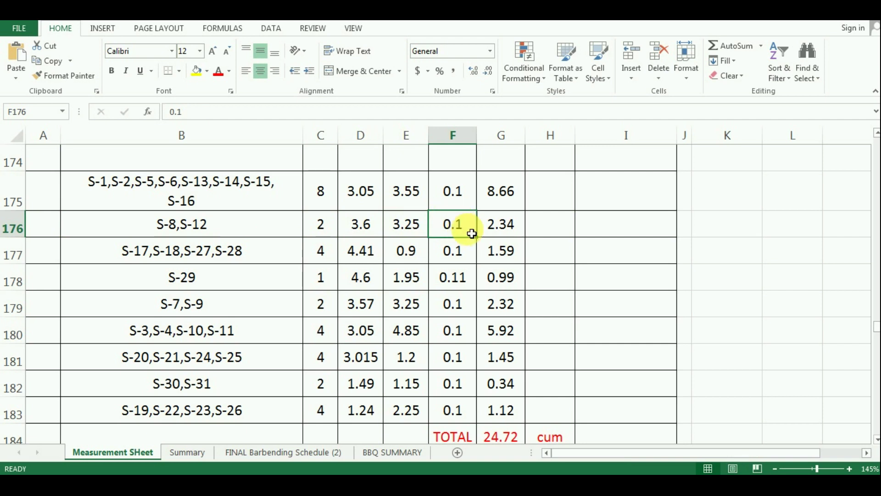
pyautogui.click(156, 250)
pyautogui.click(153, 299)
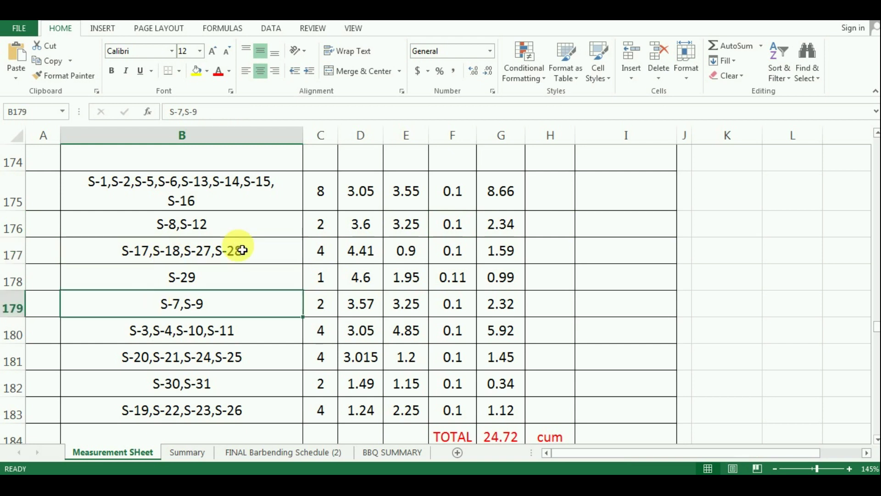
pyautogui.click(322, 260)
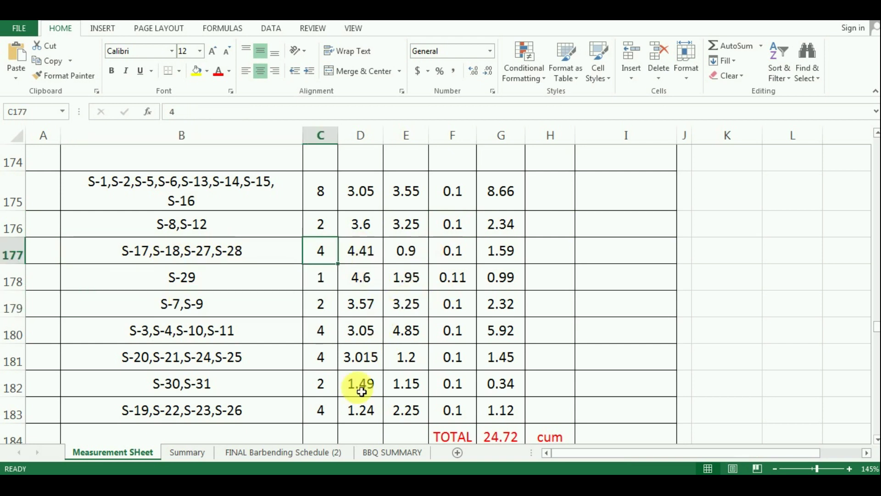
pyautogui.click(332, 280)
pyautogui.click(334, 359)
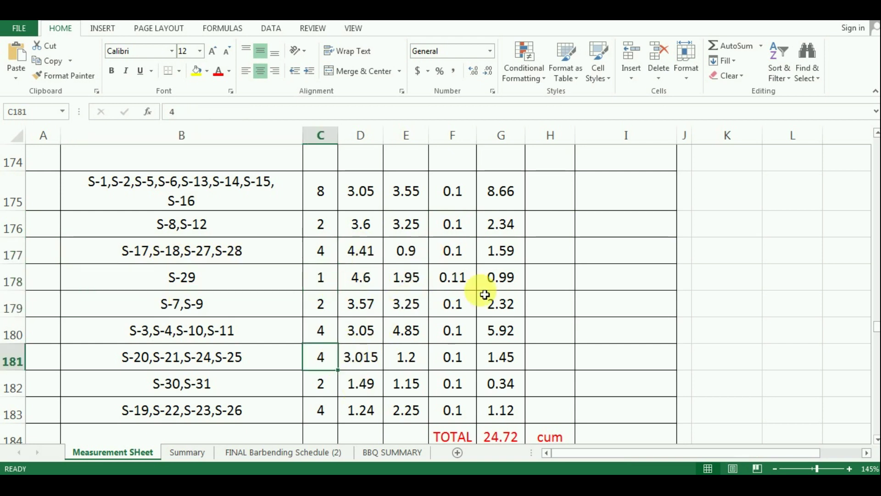
# Check and commit G175's volume formula =C175*D175*E175*F175 against row 175's count and dimensions
pyautogui.click(502, 203)
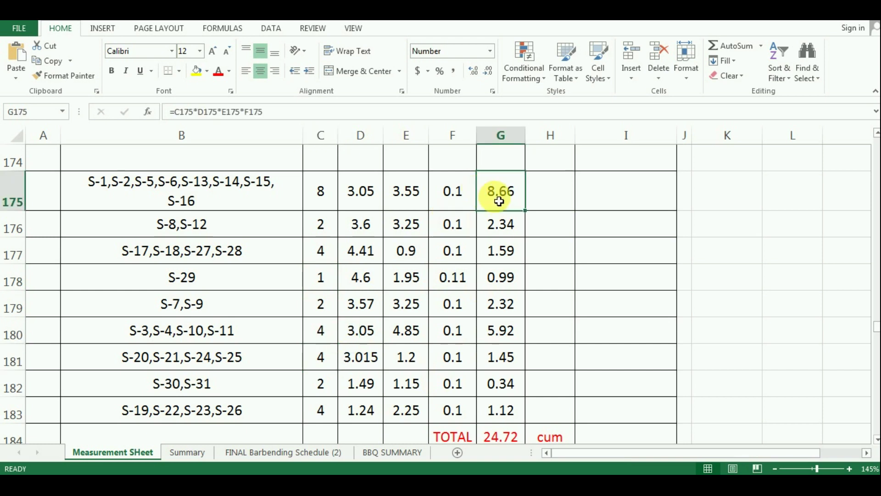
pyautogui.scroll(1, 193, 207)
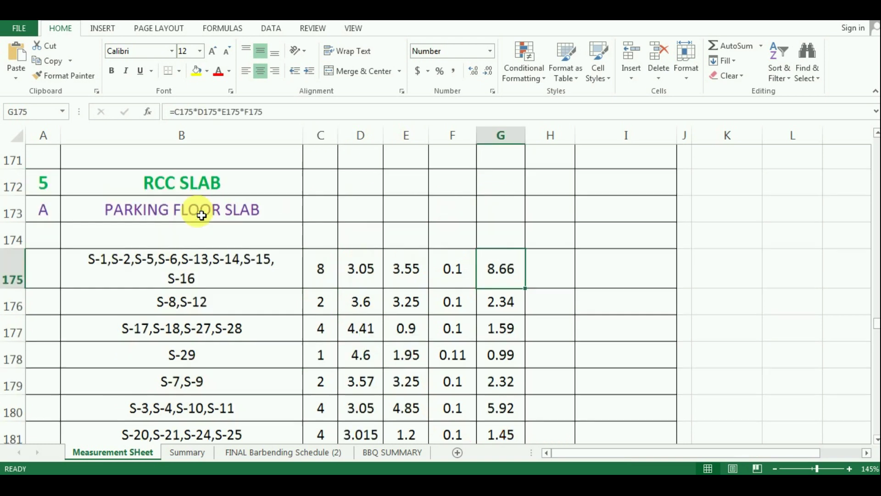
pyautogui.click(321, 269)
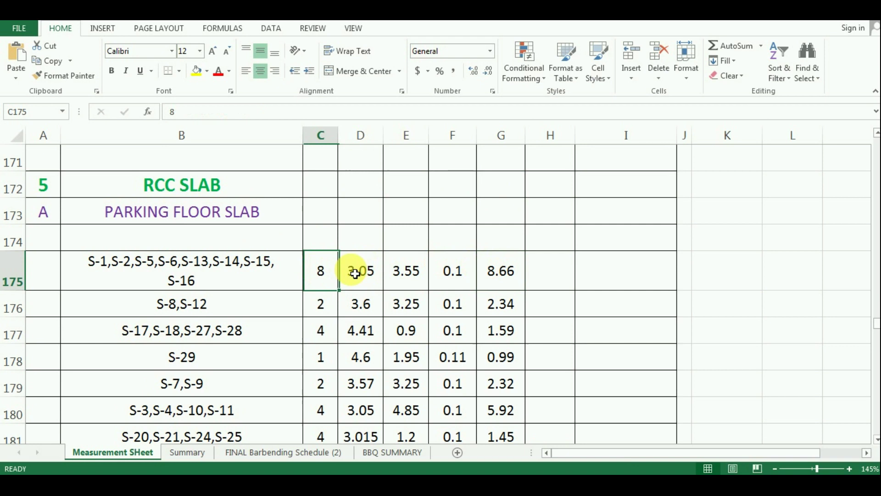
pyautogui.click(364, 272)
pyautogui.click(407, 275)
pyautogui.click(447, 272)
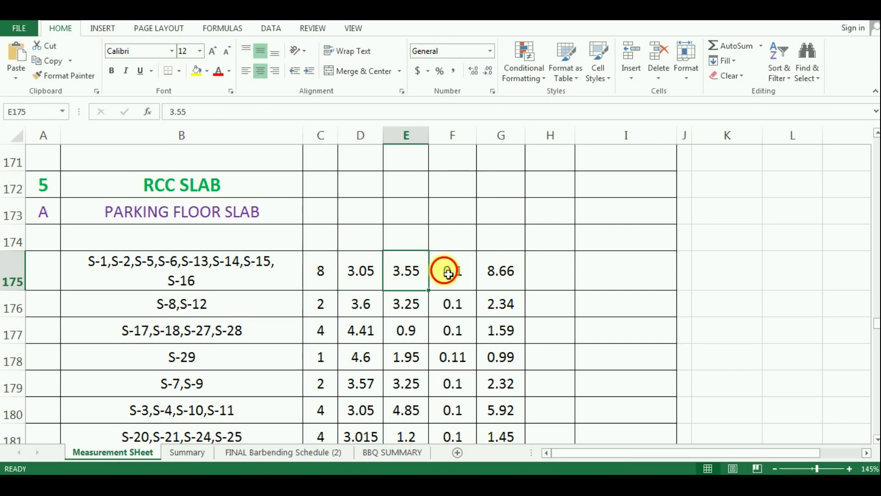
pyautogui.doubleClick(496, 275)
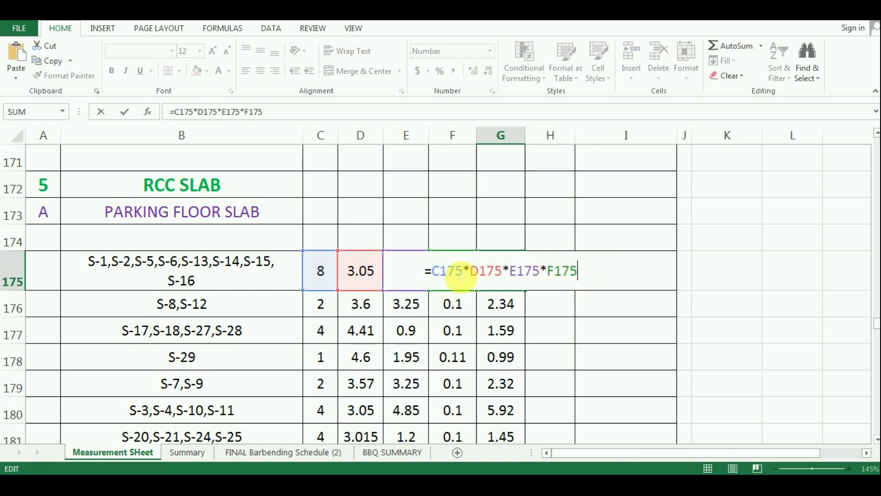
pyautogui.click(504, 275)
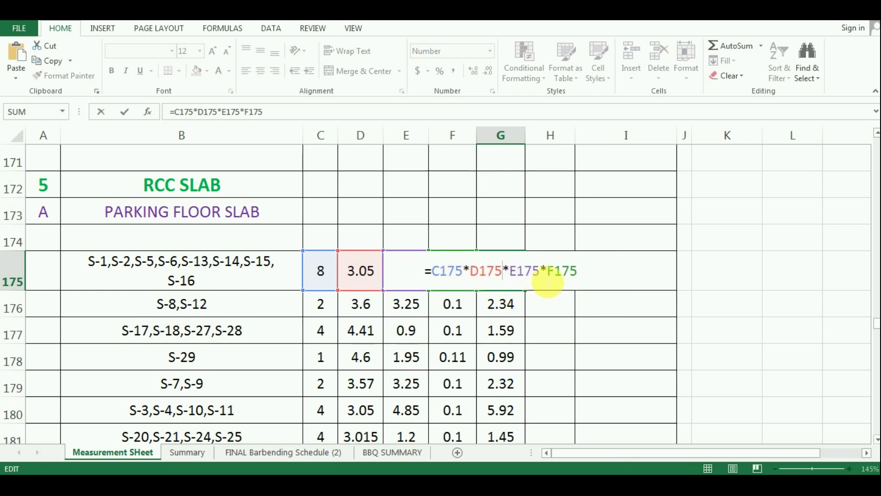
pyautogui.click(544, 278)
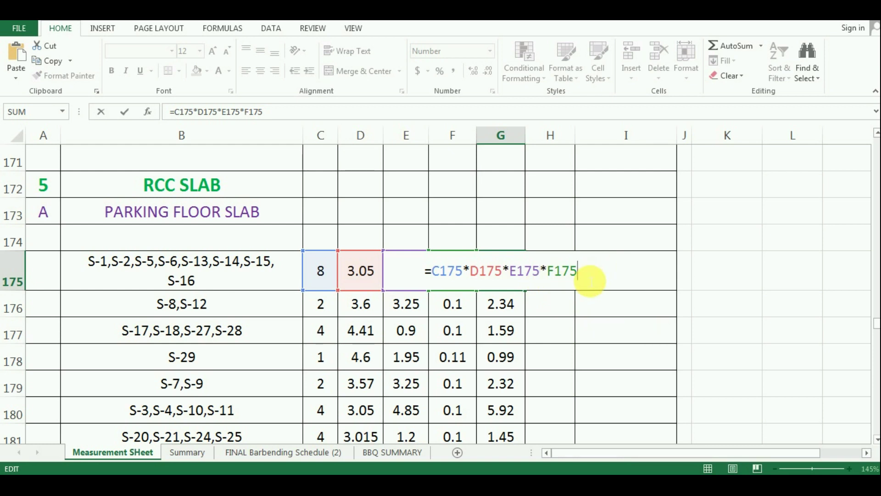
pyautogui.press('Return')
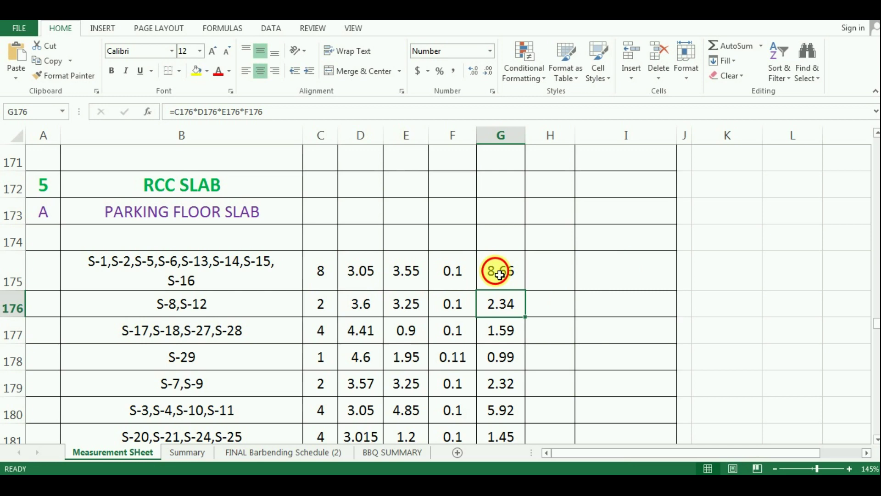
# Copy the volume formula down through G183, then check G180 and the G184 total
pyautogui.click(509, 278)
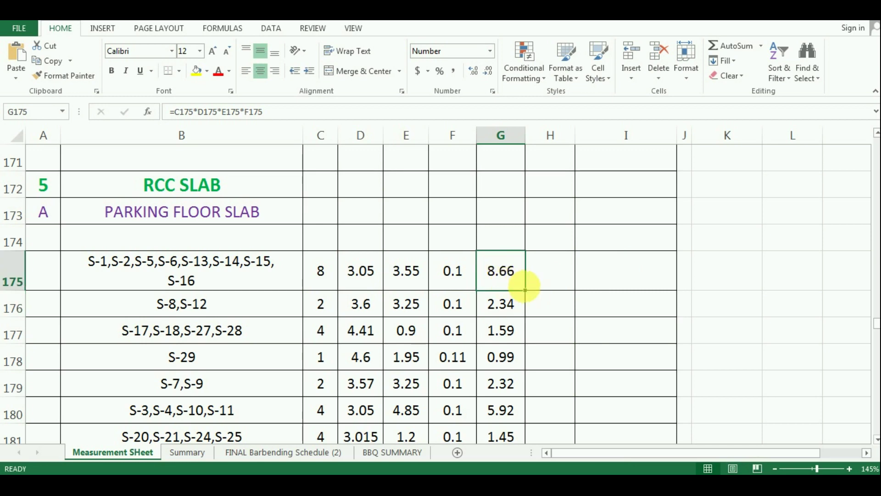
pyautogui.scroll(-2, 545, 262)
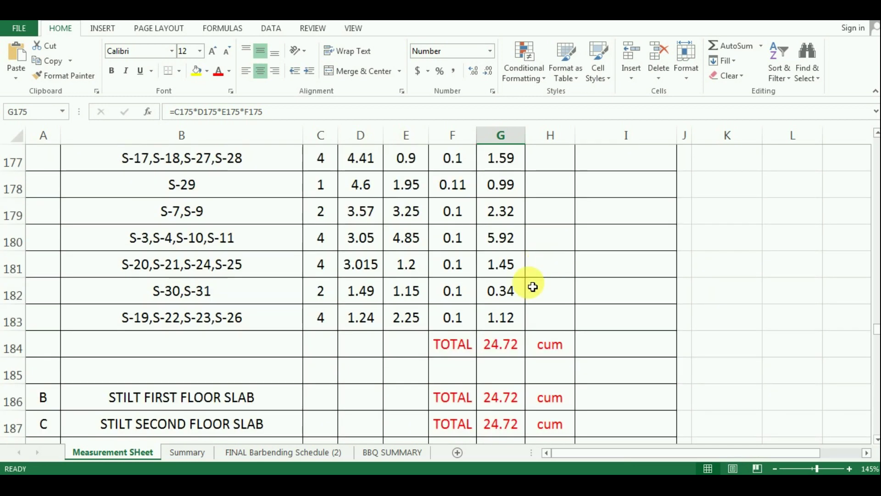
pyautogui.scroll(1, 533, 287)
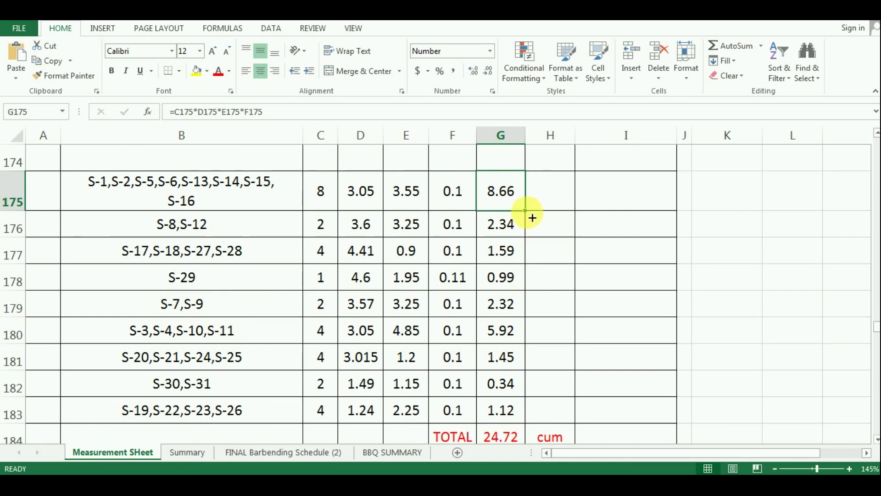
pyautogui.moveTo(533, 218); pyautogui.dragTo(515, 411)
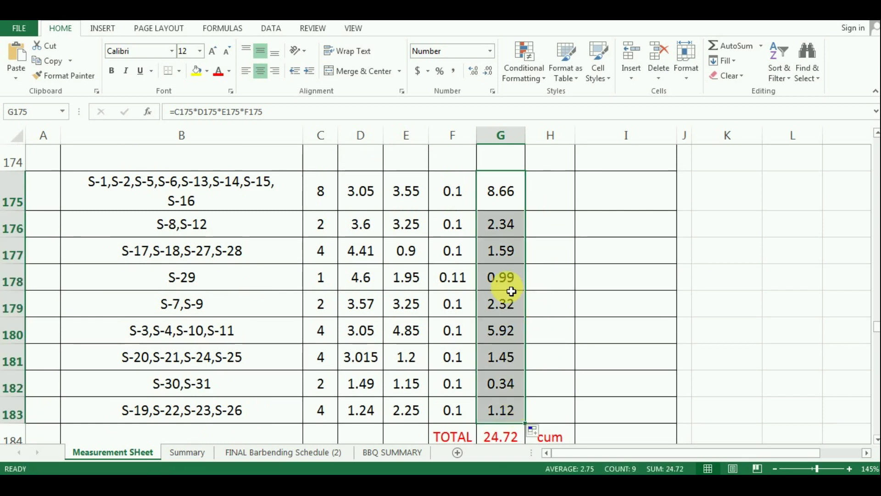
pyautogui.click(505, 329)
pyautogui.scroll(-1, 503, 334)
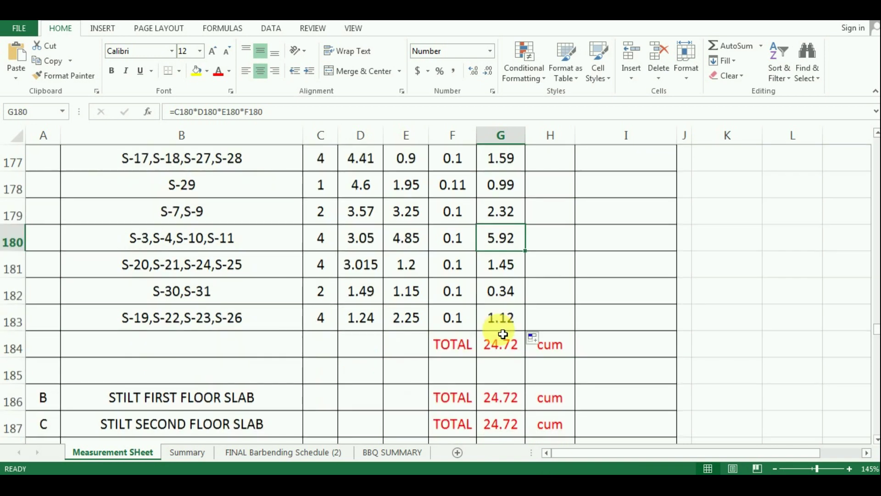
pyautogui.click(515, 344)
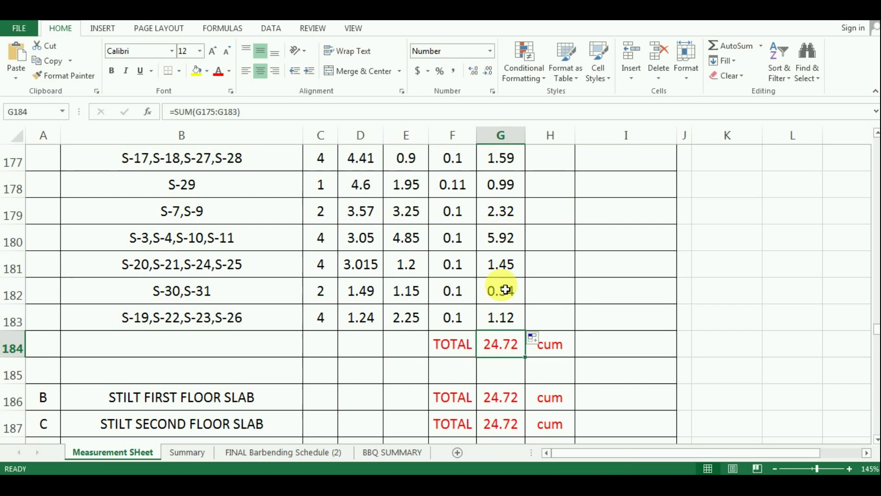
pyautogui.scroll(1, 505, 289)
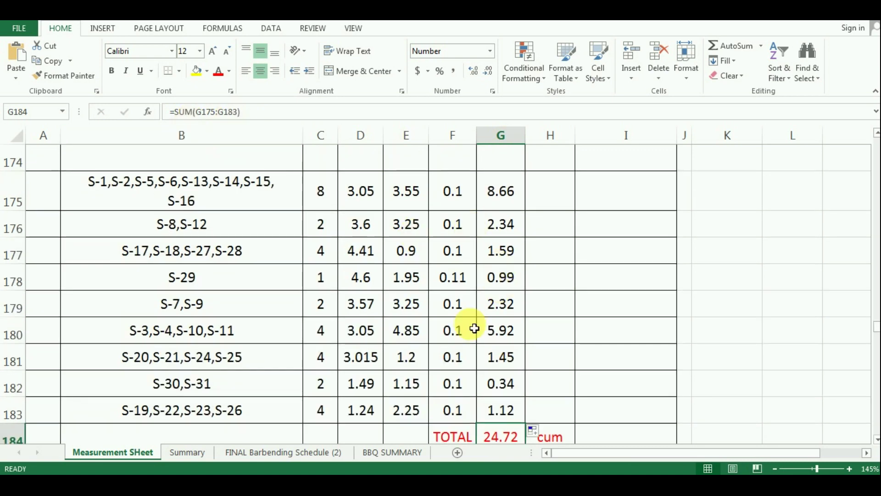
pyautogui.scroll(-1, 503, 357)
# Re-enter =SUM(G175:G183) in G184 and confirm the 24.72 cum parking floor total
pyautogui.doubleClick(506, 351)
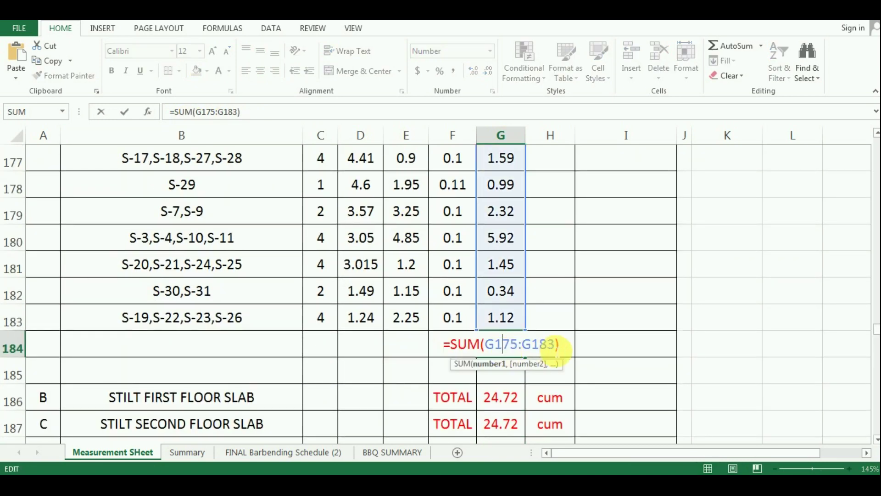
pyautogui.click(567, 345)
pyautogui.scroll(1, 567, 344)
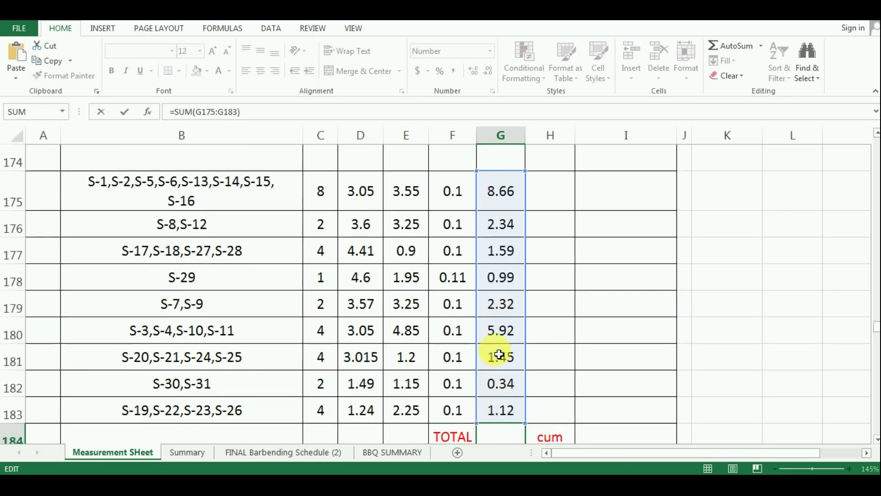
pyautogui.scroll(-1, 498, 350)
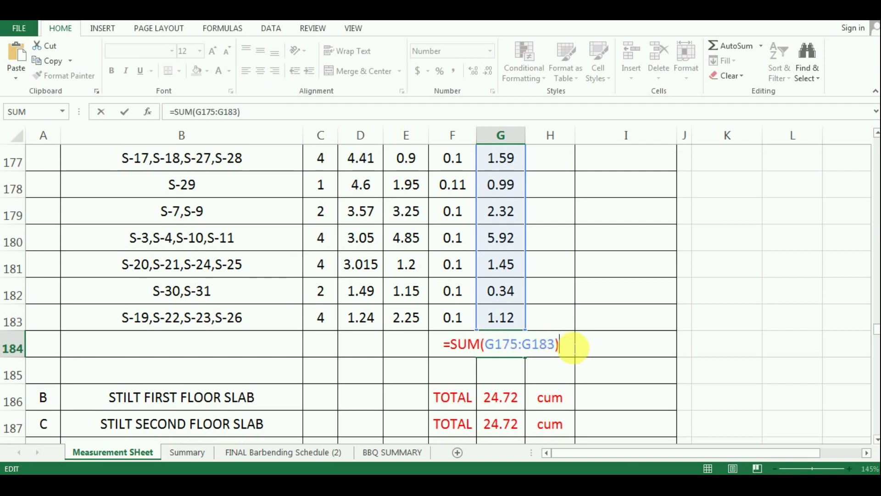
pyautogui.press('Return')
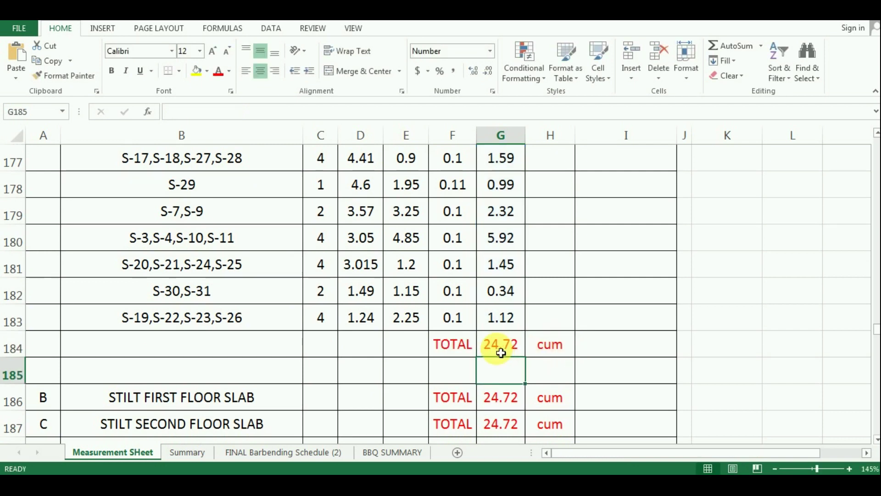
pyautogui.click(501, 352)
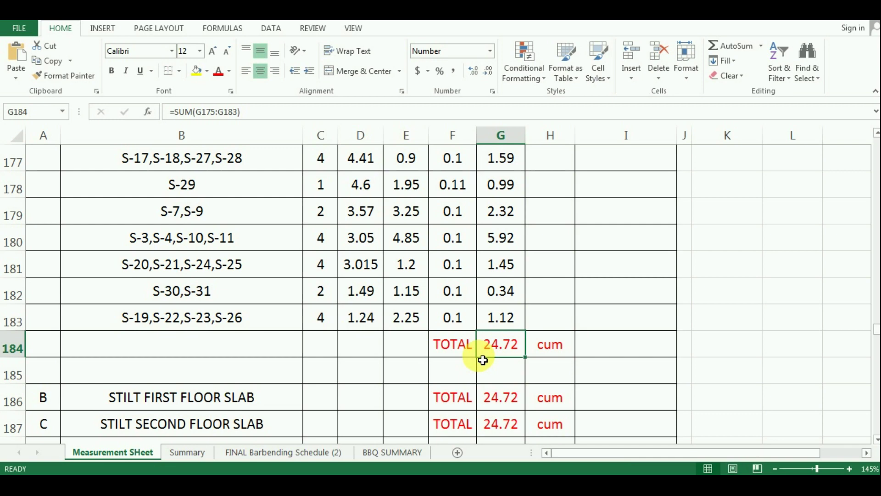
# Review the slab labels in rows 180–183, including the S-30,S-31 row
pyautogui.scroll(-1, 289, 324)
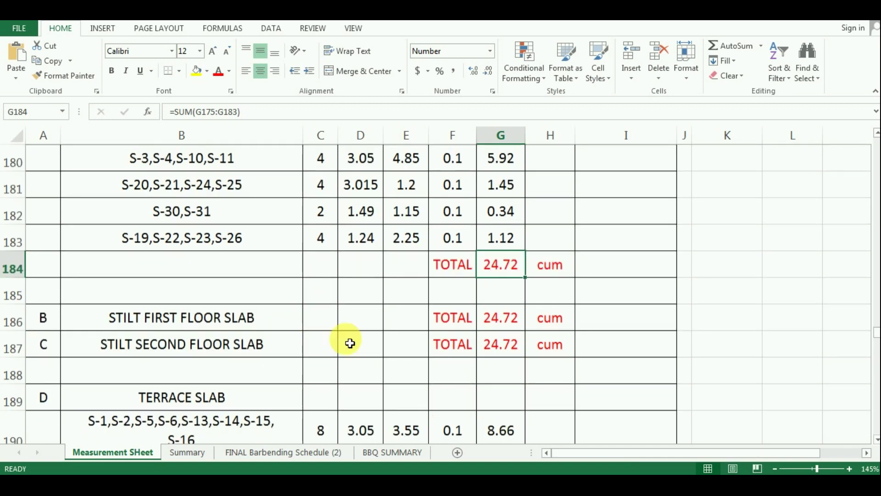
pyautogui.scroll(1, 400, 360)
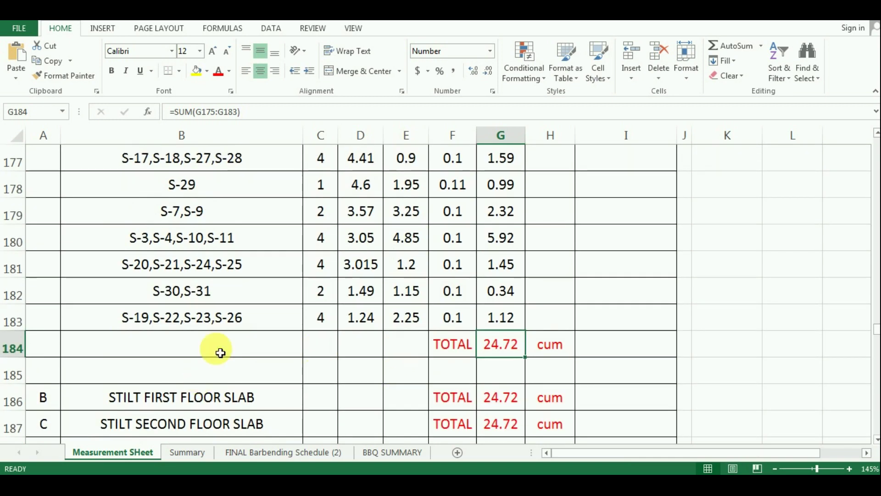
pyautogui.click(294, 301)
pyautogui.scroll(1, 281, 304)
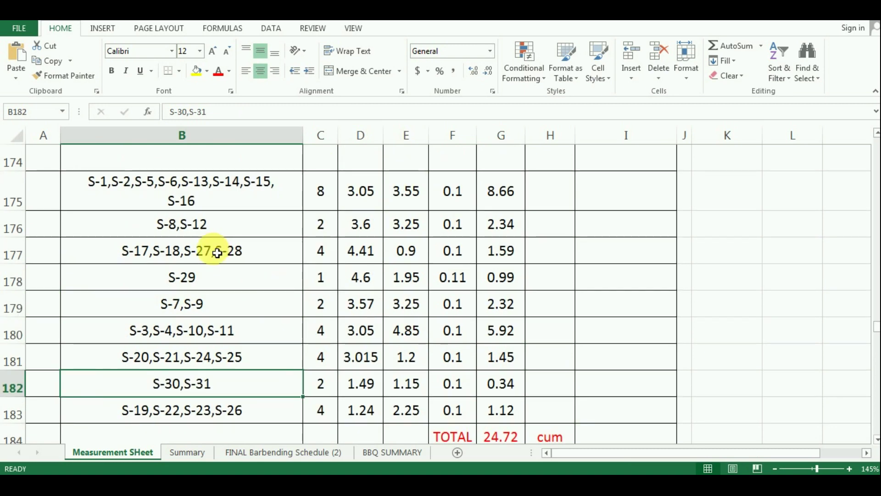
pyautogui.scroll(-1, 220, 251)
pyautogui.scroll(-1, 206, 259)
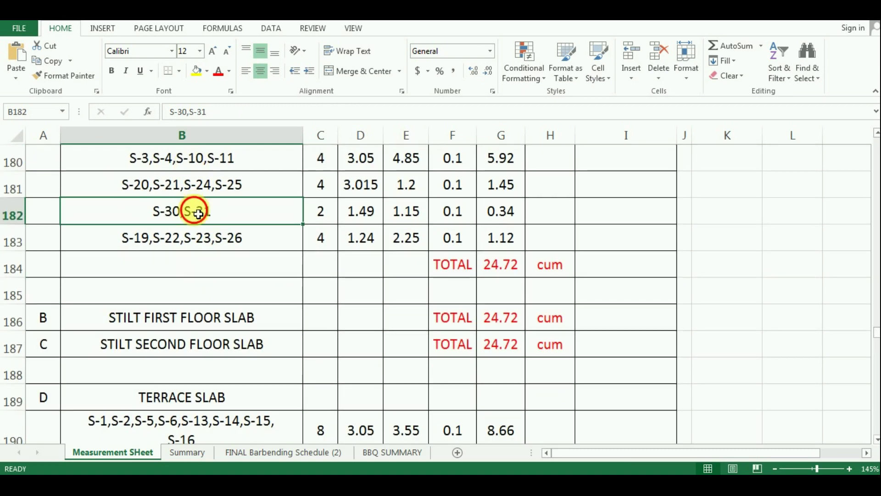
pyautogui.click(199, 243)
pyautogui.click(187, 156)
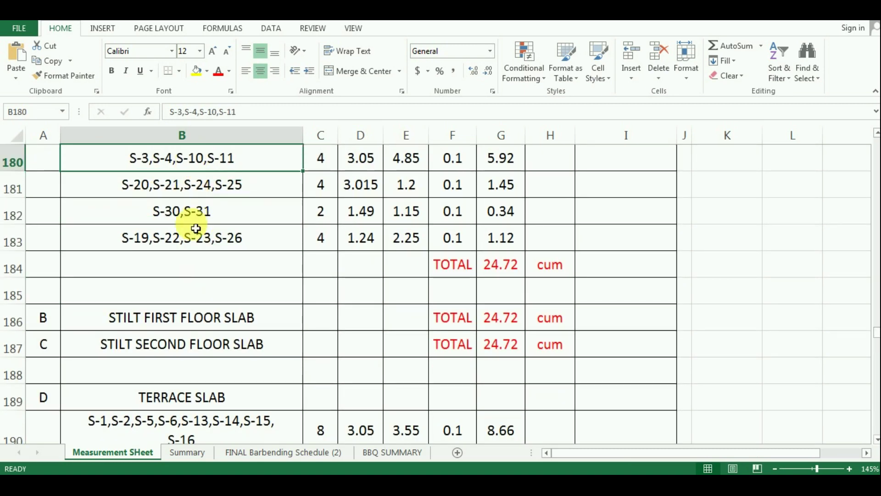
pyautogui.click(196, 327)
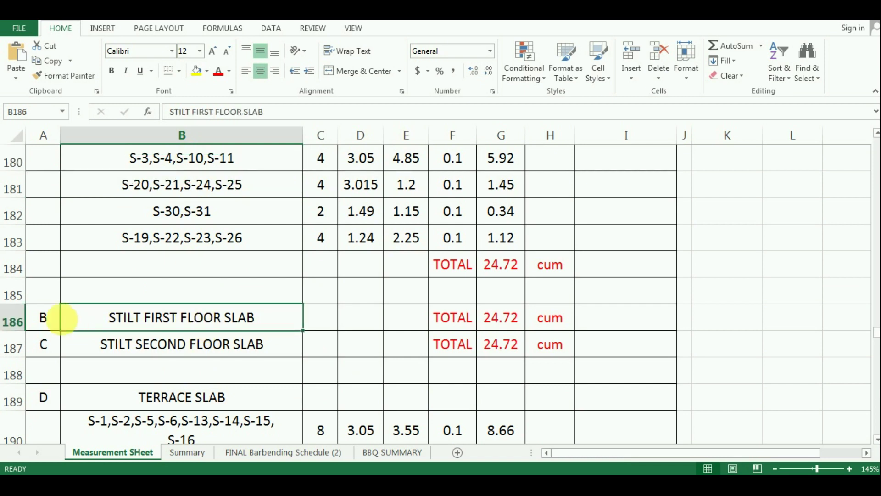
# Verify the stilt first and second floor totals both reference the 24.72 total in G184
pyautogui.click(503, 321)
pyautogui.click(503, 265)
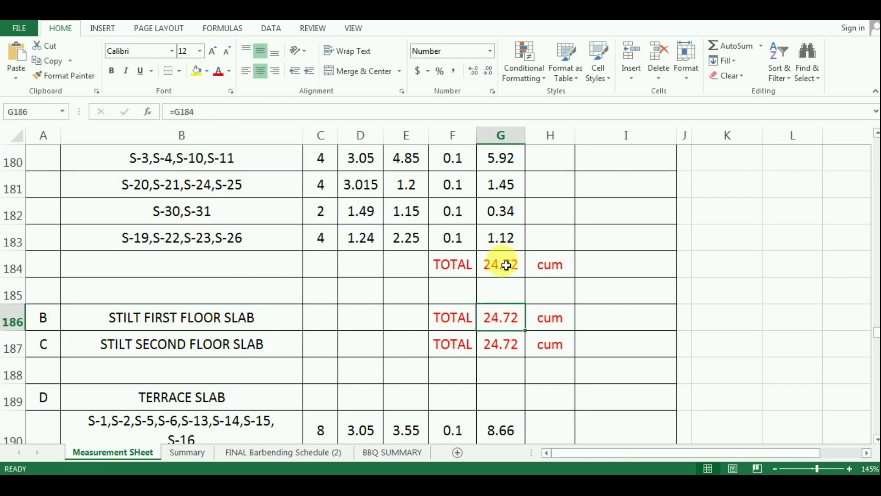
pyautogui.click(503, 322)
pyautogui.click(502, 344)
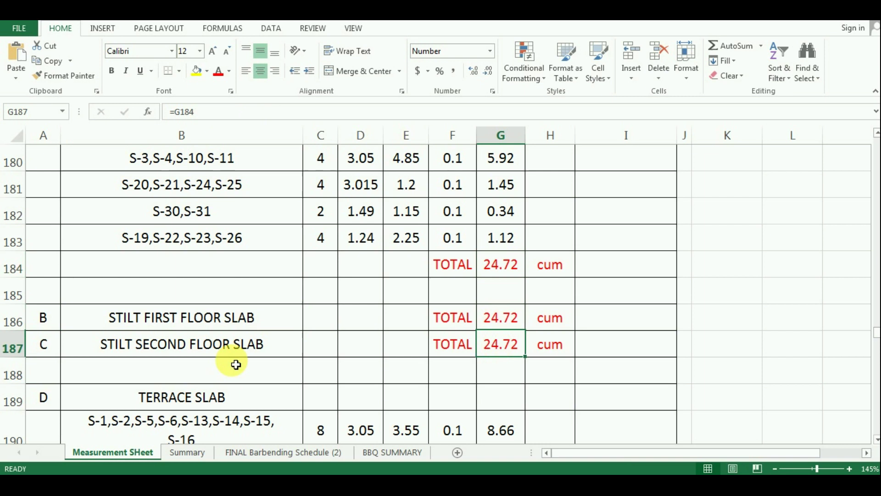
pyautogui.click(198, 340)
pyautogui.click(197, 327)
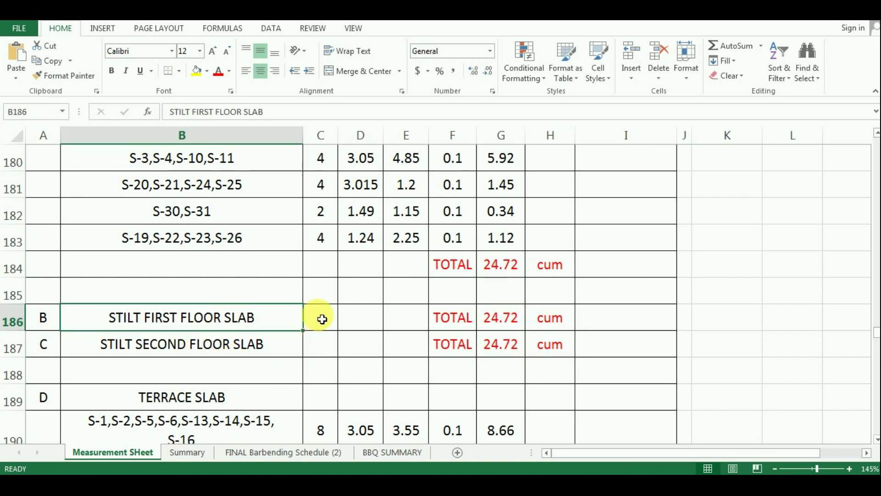
# Browse the terrace slab rows, then select the S-30,S-31 row to cross-check in AutoCAD
pyautogui.scroll(-1, 303, 317)
pyautogui.click(186, 315)
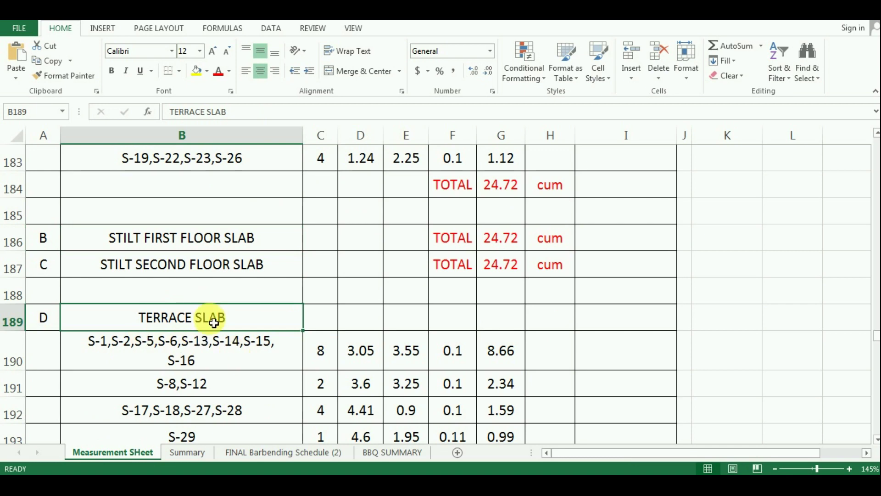
pyautogui.scroll(-2, 212, 320)
pyautogui.click(199, 333)
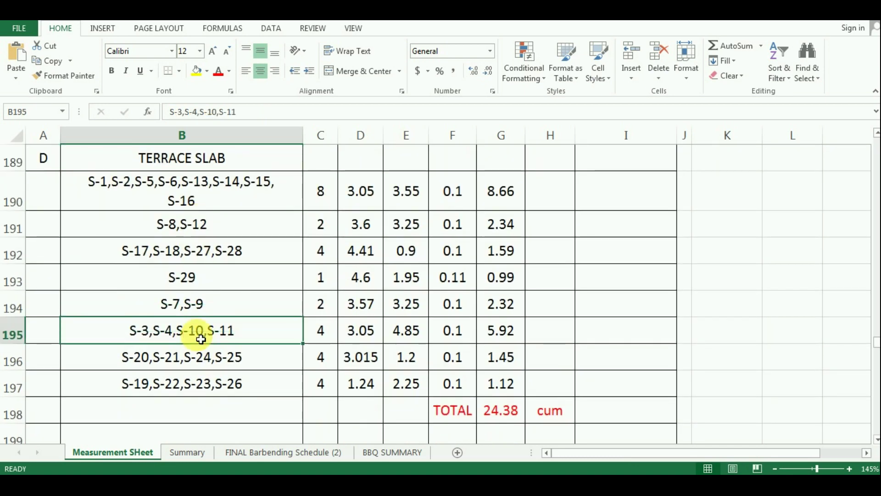
pyautogui.scroll(3, 200, 337)
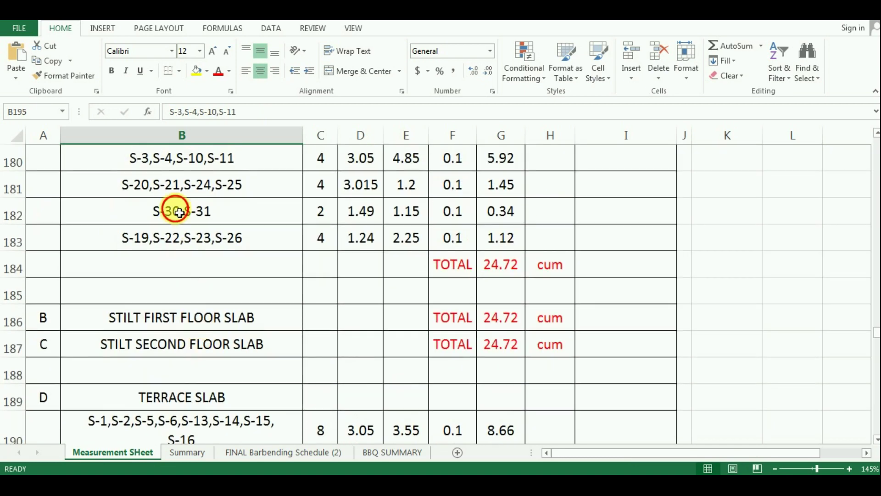
pyautogui.click(174, 212)
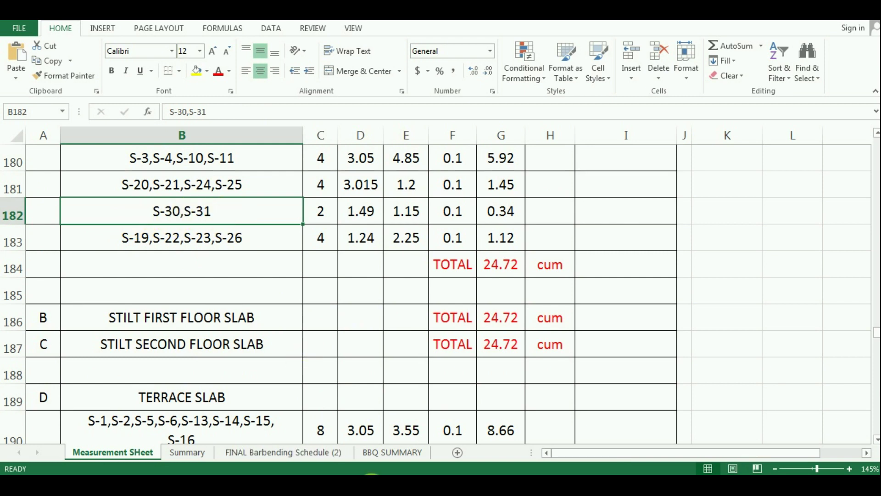
pyautogui.click(372, 475)
# Zoom in on slabs S30 and S31 in AutoCAD, then reselect the S-30,S-31 row in Excel
pyautogui.scroll(-5, 336, 290)
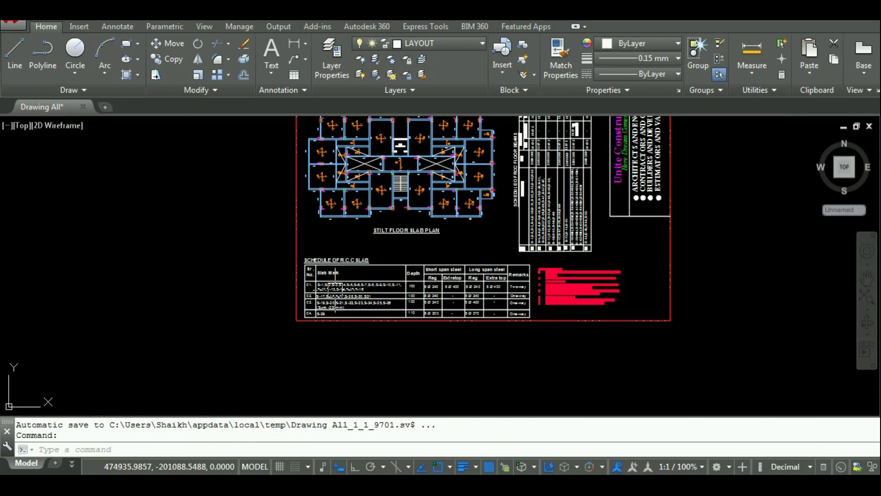
pyautogui.scroll(6, 505, 121)
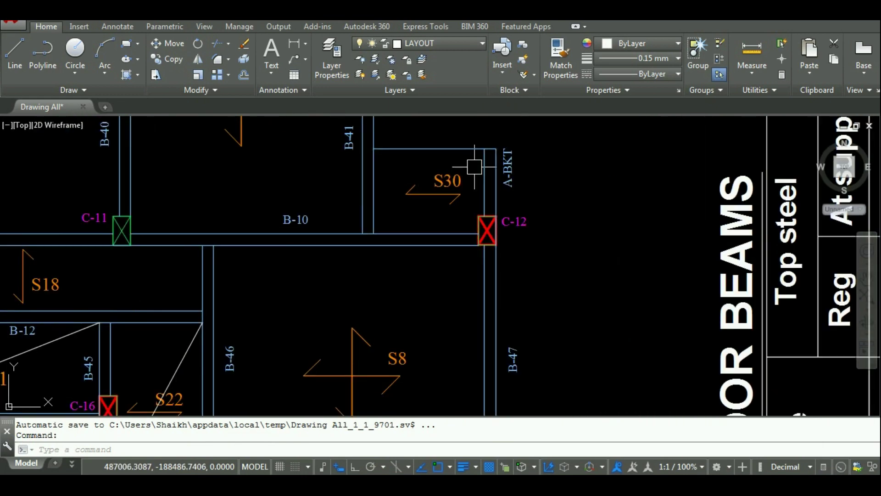
pyautogui.scroll(-8, 423, 140)
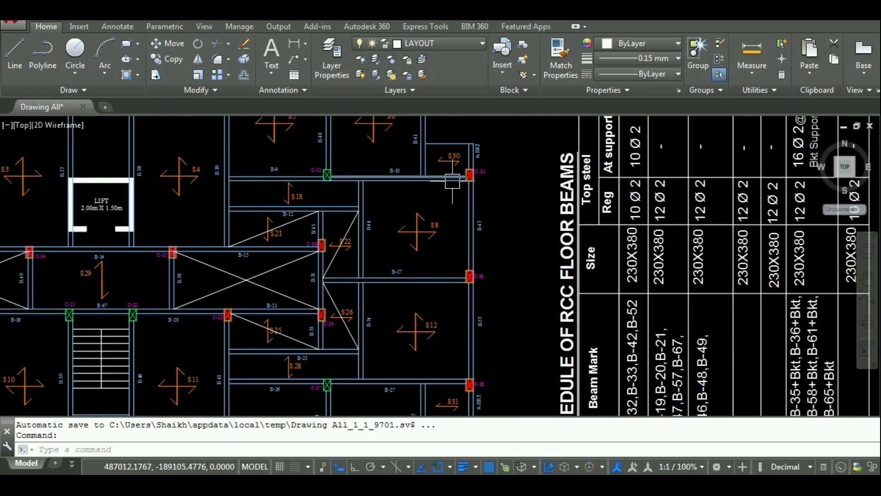
pyautogui.scroll(8, 441, 338)
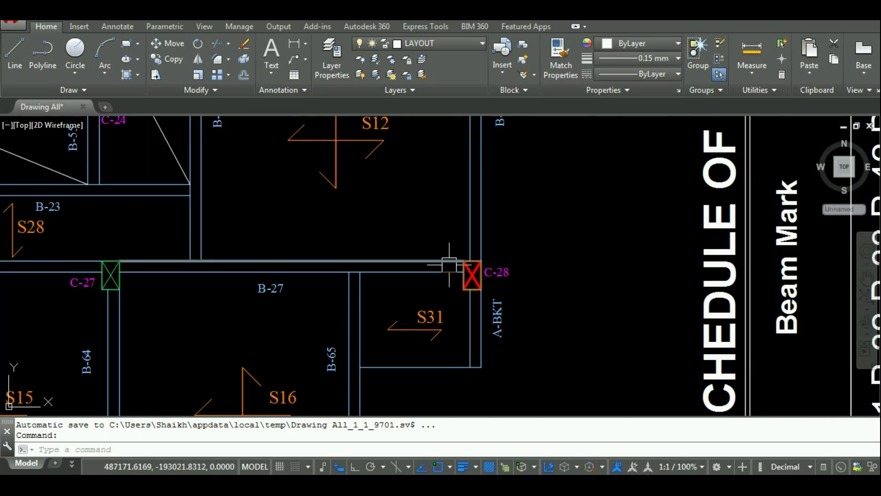
pyautogui.scroll(-4, 465, 352)
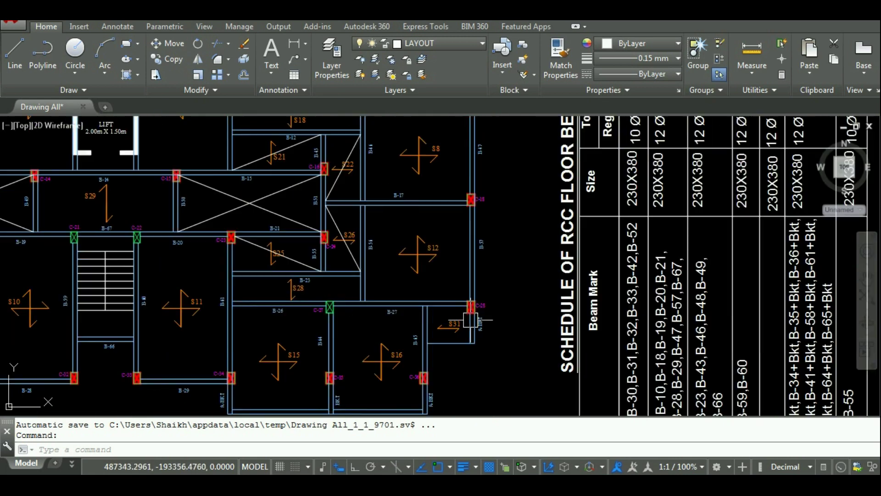
pyautogui.scroll(-2, 461, 249)
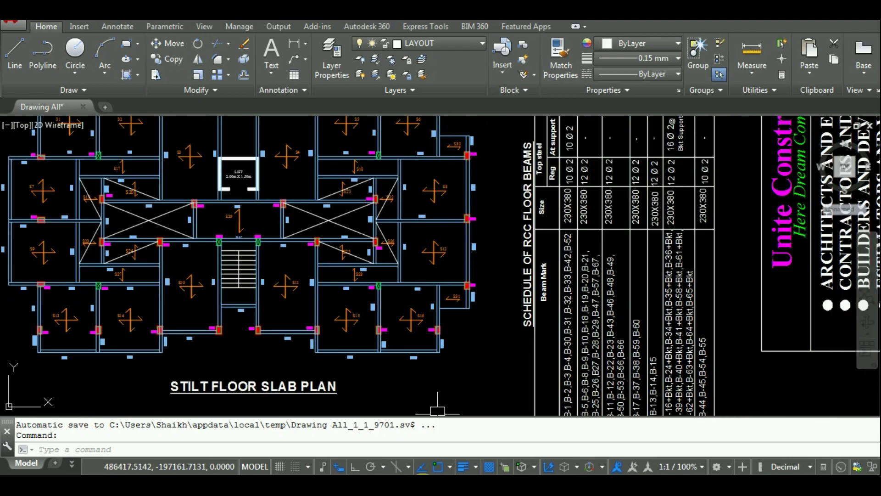
pyautogui.hotkey('alt', 'Tab')
pyautogui.click(193, 217)
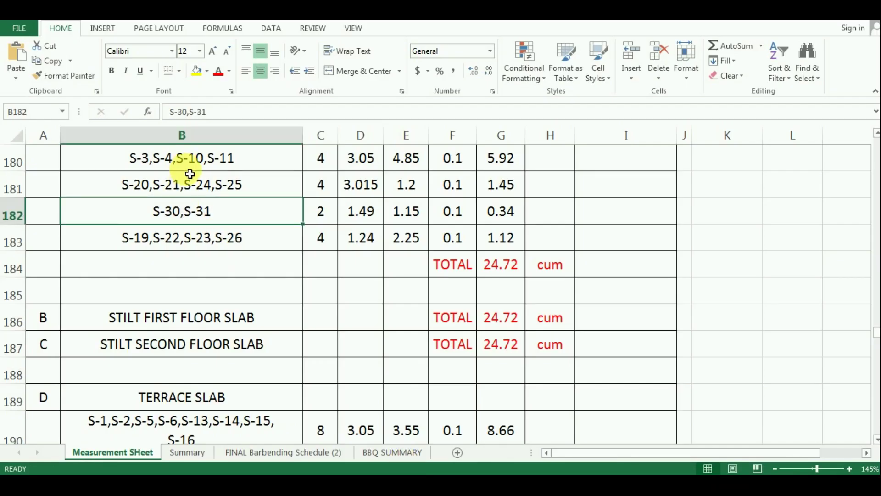
pyautogui.scroll(2, 181, 174)
pyautogui.moveTo(181, 191); pyautogui.dragTo(321, 358)
pyautogui.moveTo(431, 392); pyautogui.dragTo(496, 434)
pyautogui.scroll(-1, 350, 305)
pyautogui.scroll(-3, 352, 310)
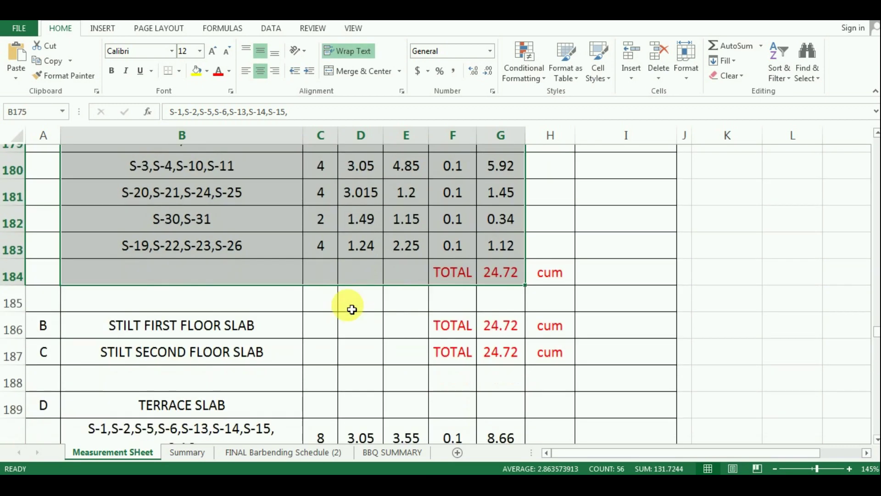
pyautogui.scroll(2, 338, 309)
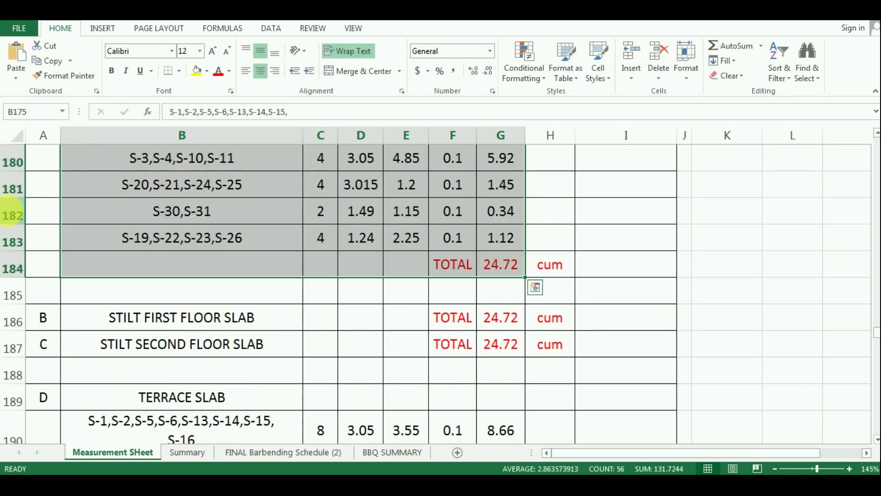
pyautogui.click(9, 214)
pyautogui.rightClick(9, 214)
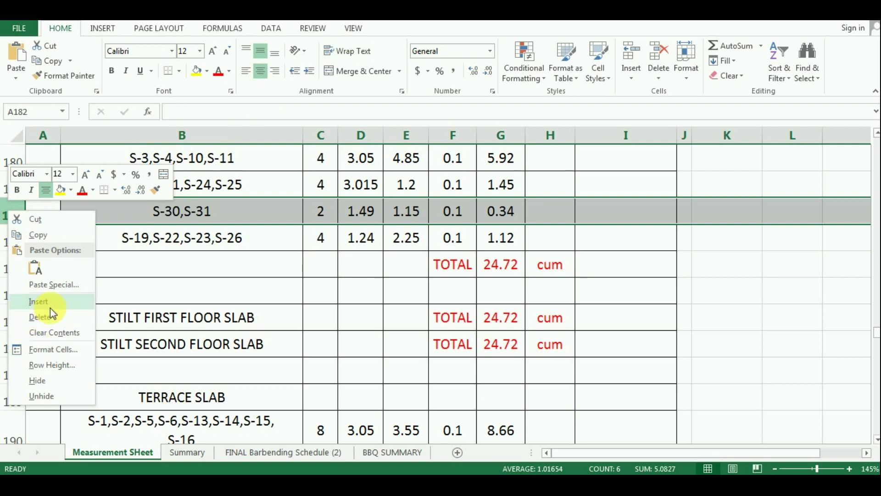
pyautogui.click(269, 212)
pyautogui.click(269, 212)
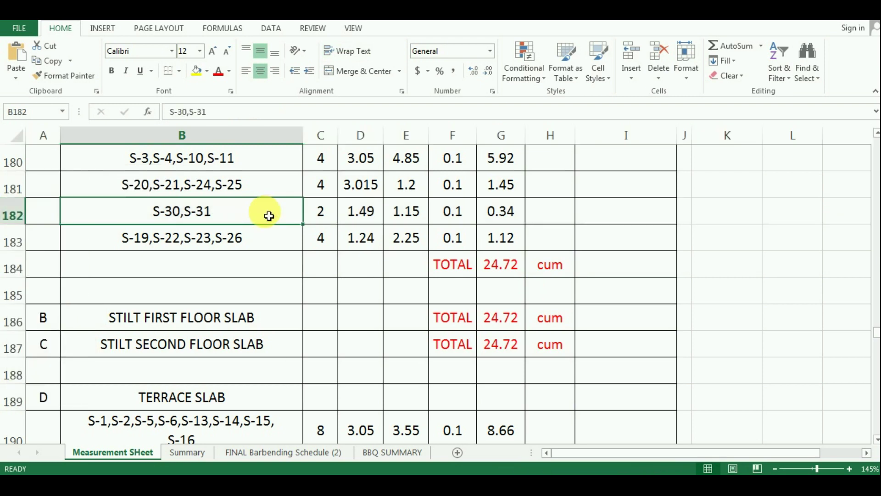
pyautogui.scroll(-1, 269, 215)
# Scroll through the HEADROOM, M/C Floor and M/C Roof slab sections to the 100.11 net total
pyautogui.click(219, 238)
pyautogui.scroll(1, 220, 241)
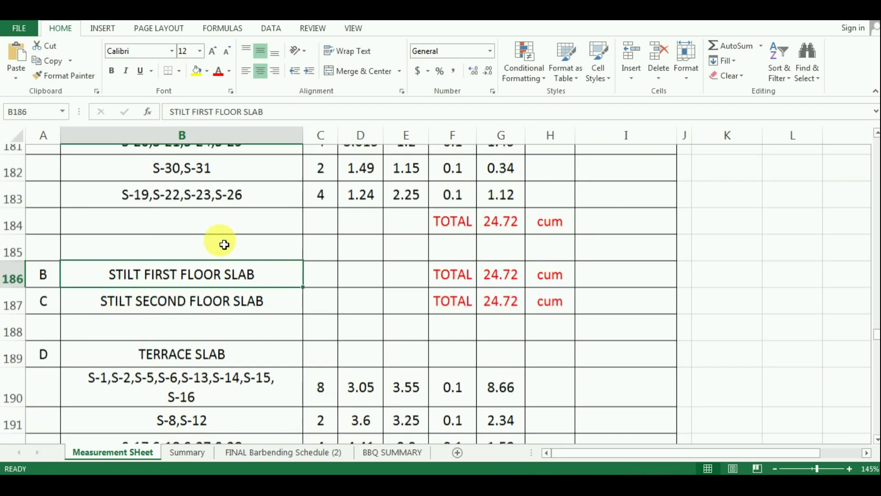
pyautogui.scroll(1, 181, 263)
pyautogui.scroll(-2, 173, 277)
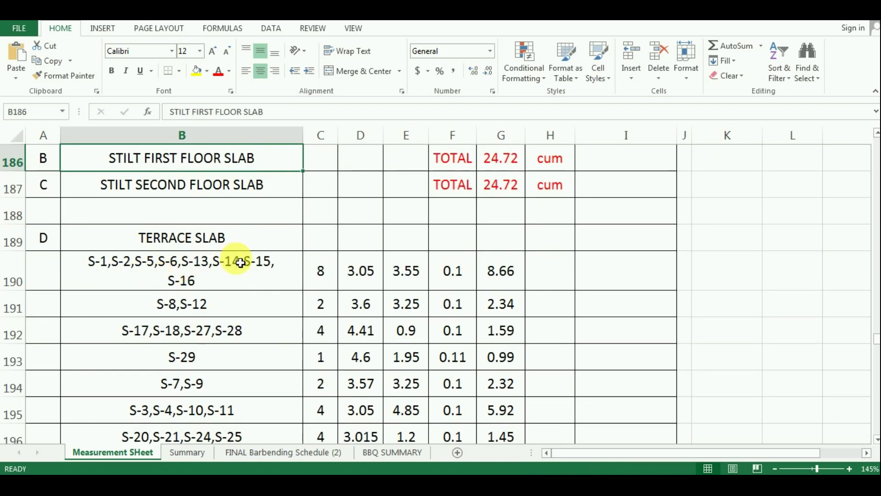
pyautogui.scroll(-1, 240, 263)
pyautogui.scroll(-1, 233, 260)
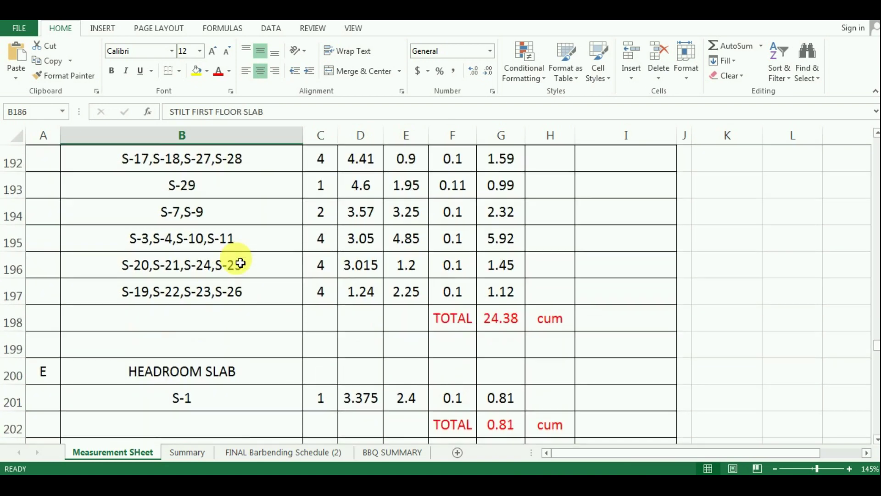
pyautogui.click(173, 380)
pyautogui.scroll(-3, 276, 303)
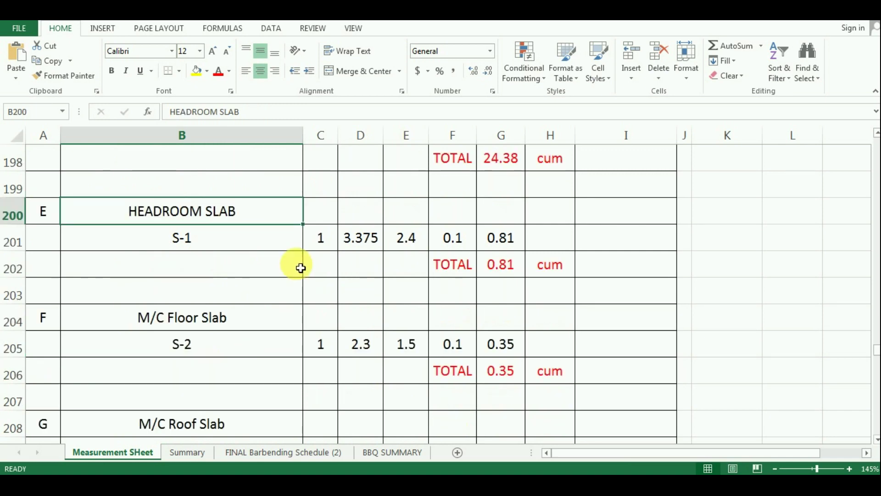
pyautogui.click(184, 241)
pyautogui.click(199, 351)
pyautogui.scroll(-1, 256, 327)
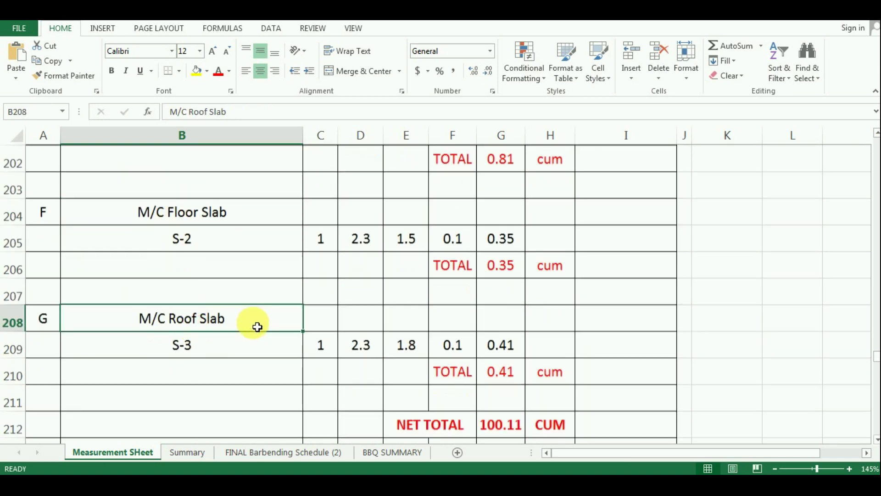
# Return to the RCC SLAB and PARKING FLOOR SLAB headings at the top of the section
pyautogui.scroll(5, 257, 326)
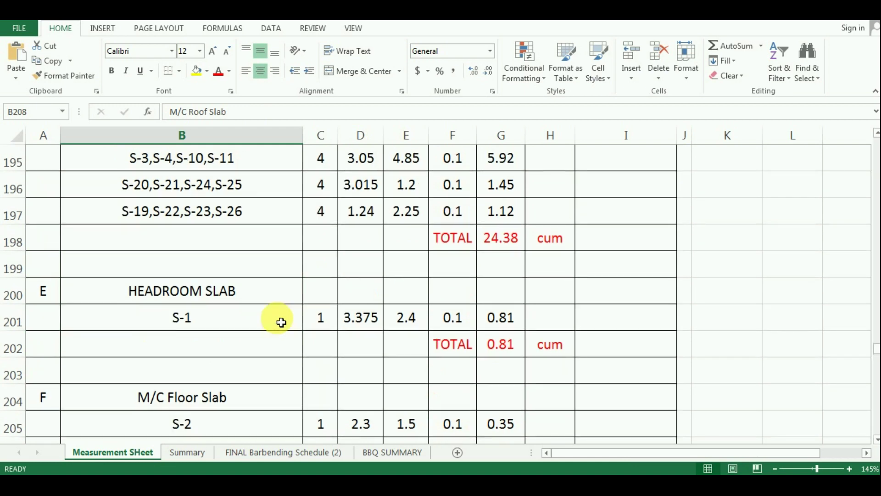
pyautogui.scroll(1, 303, 322)
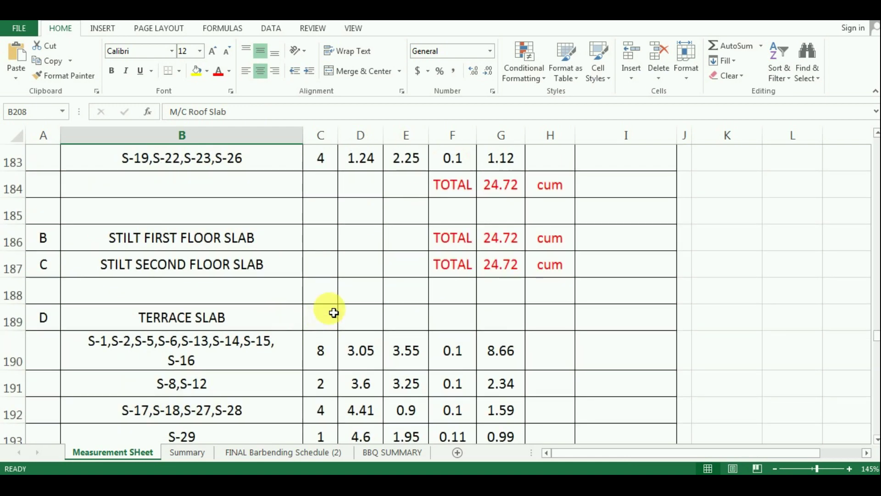
pyautogui.scroll(3, 334, 312)
pyautogui.scroll(1, 334, 313)
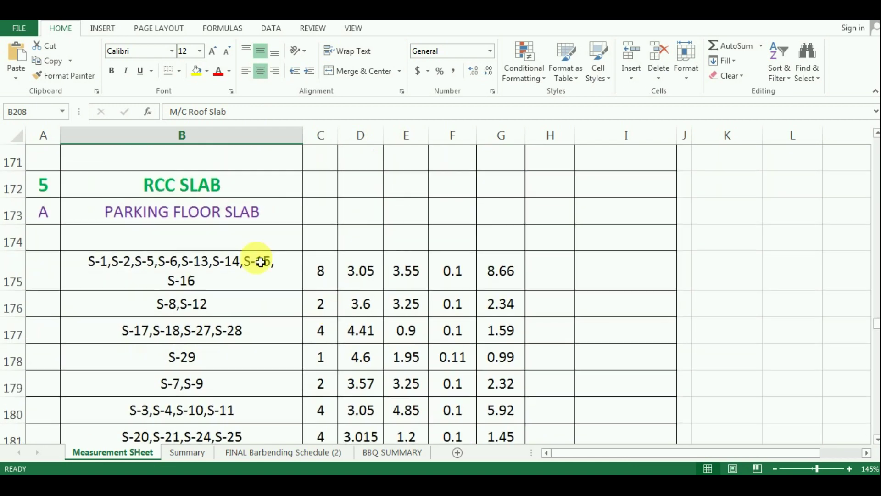
pyautogui.click(201, 187)
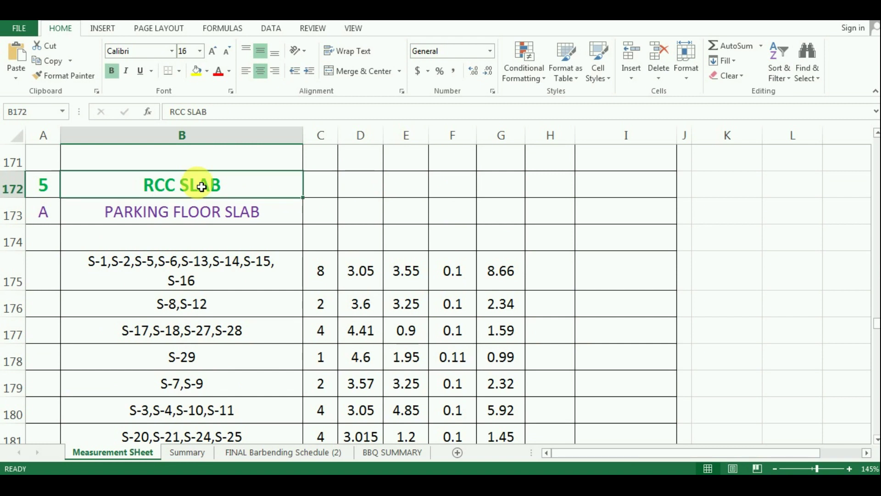
pyautogui.click(212, 217)
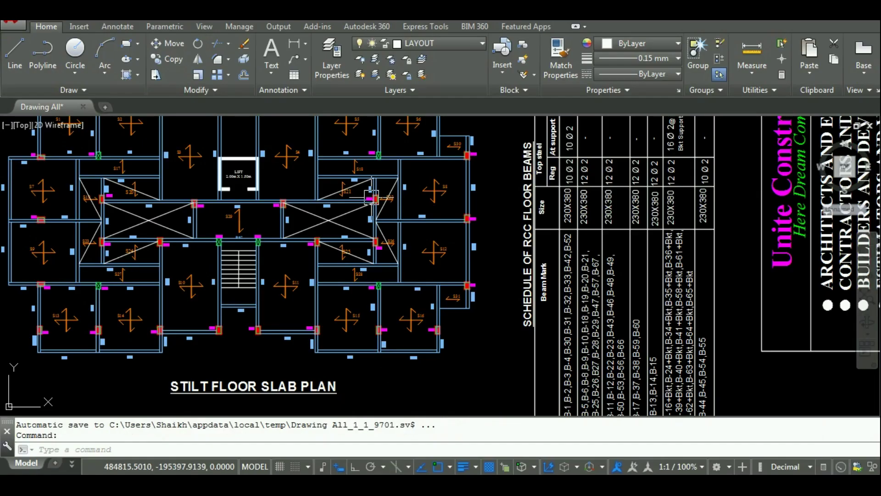
pyautogui.scroll(-3, 372, 197)
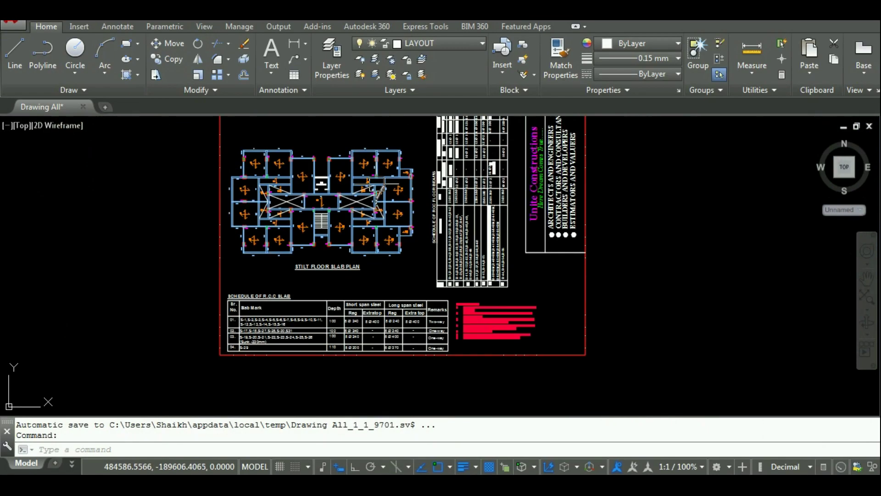